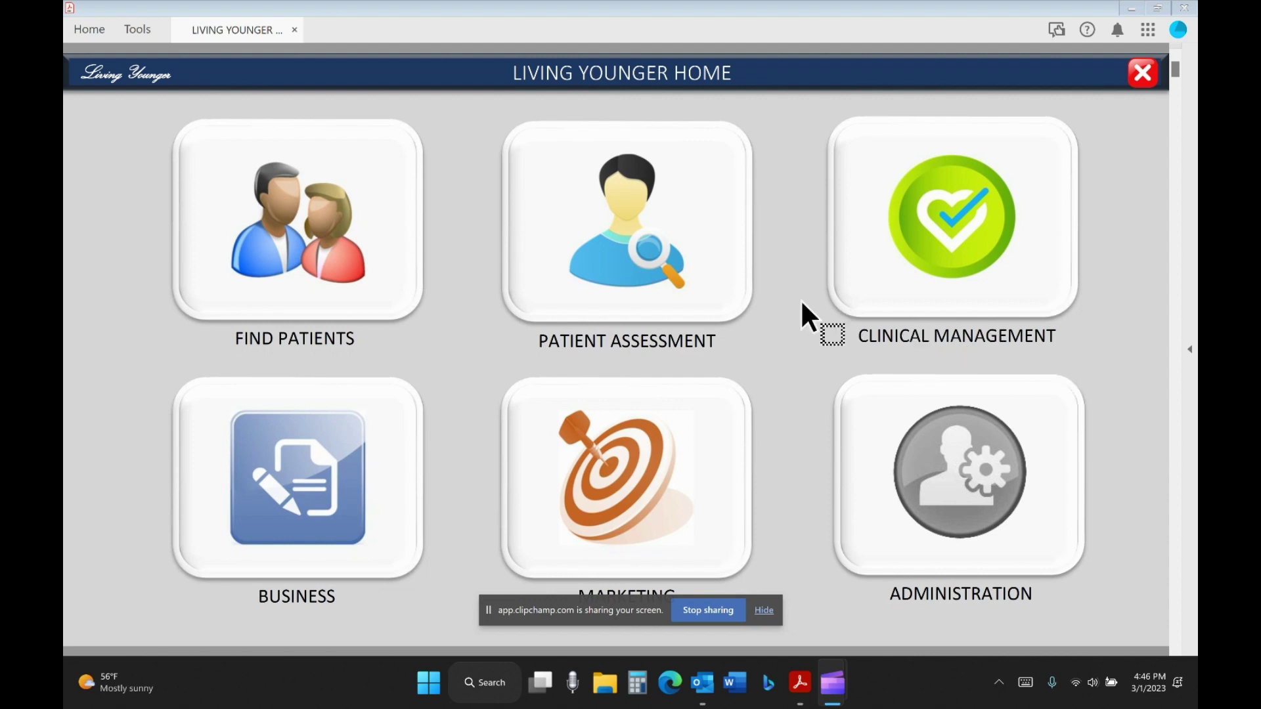
# - Open the male HRT folder from my LY Folders in the Patient Assessment section
pyautogui.click(719, 272)
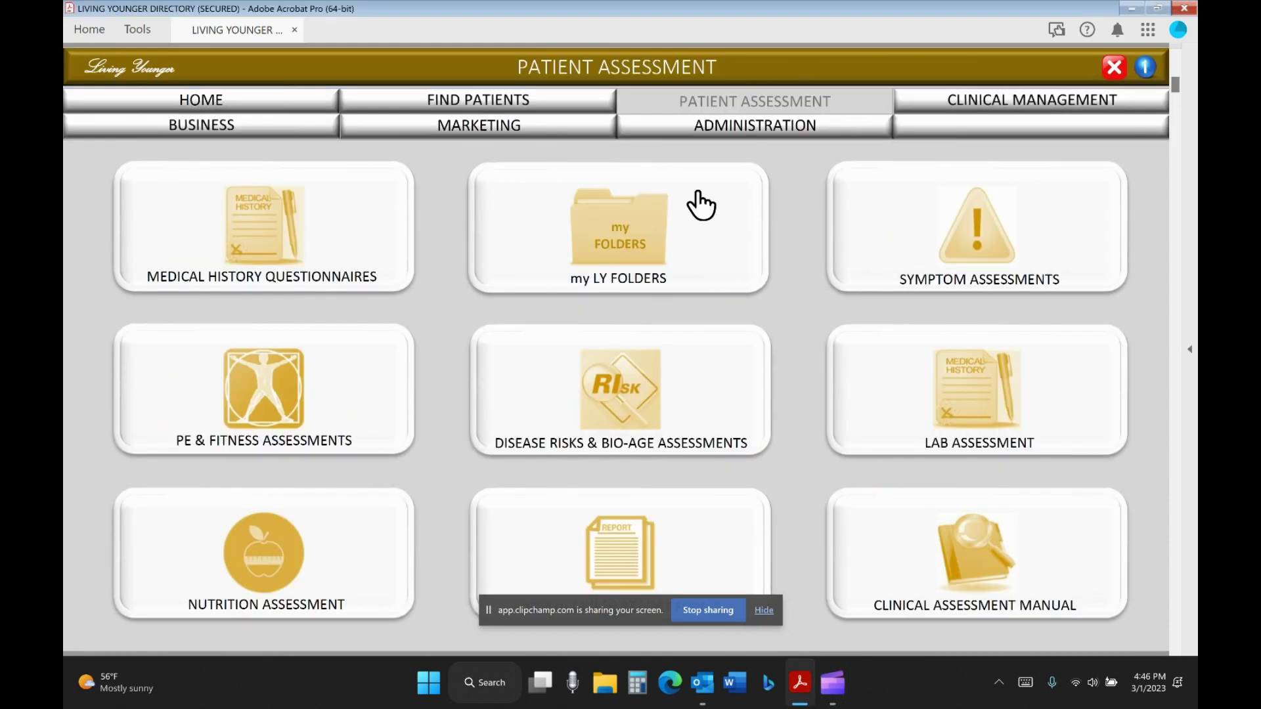
pyautogui.click(726, 275)
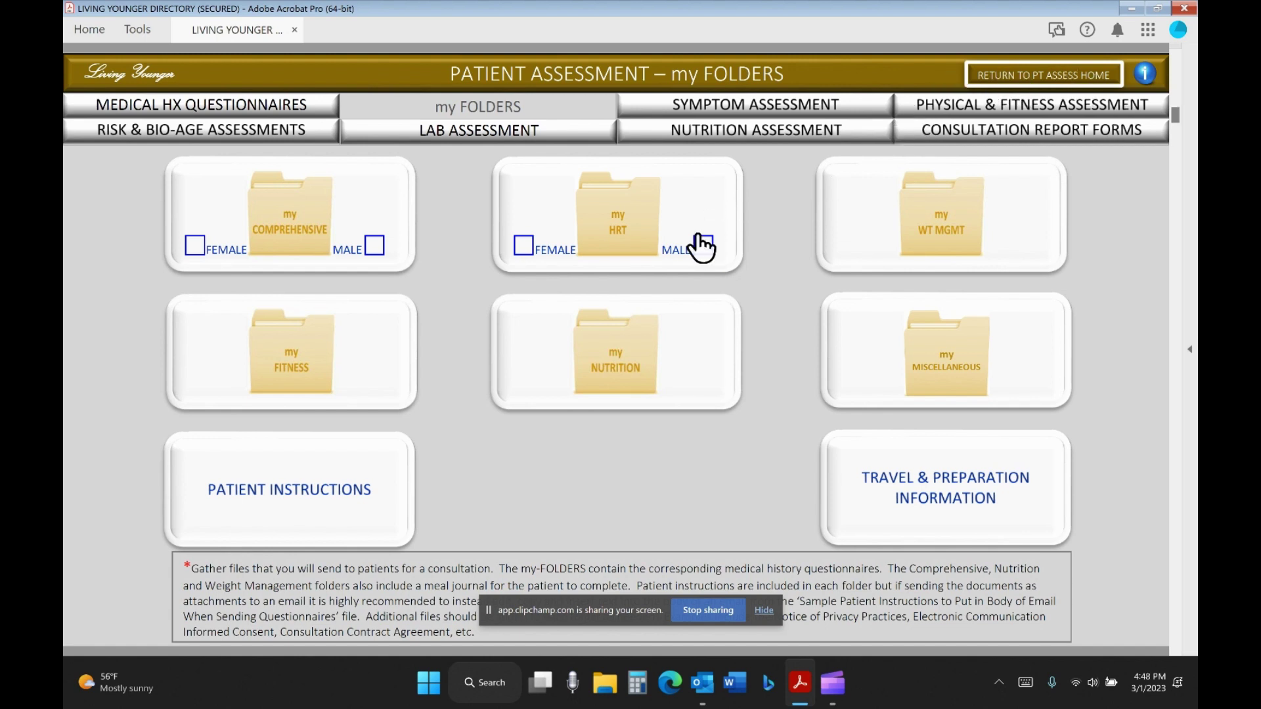
pyautogui.click(670, 253)
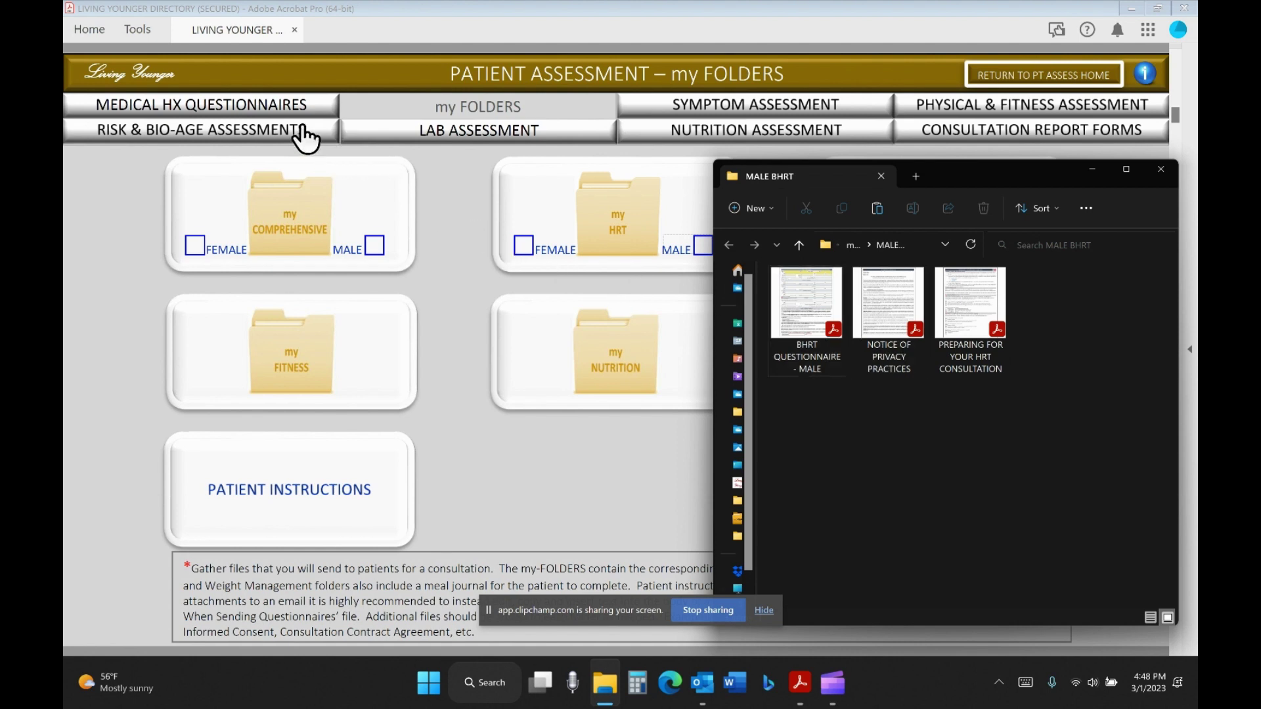
# - Go to the Business consultation contracts and preview the participating-provider HRT consultation agreement in the user contracts, closing it after viewing
pyautogui.click(131, 74)
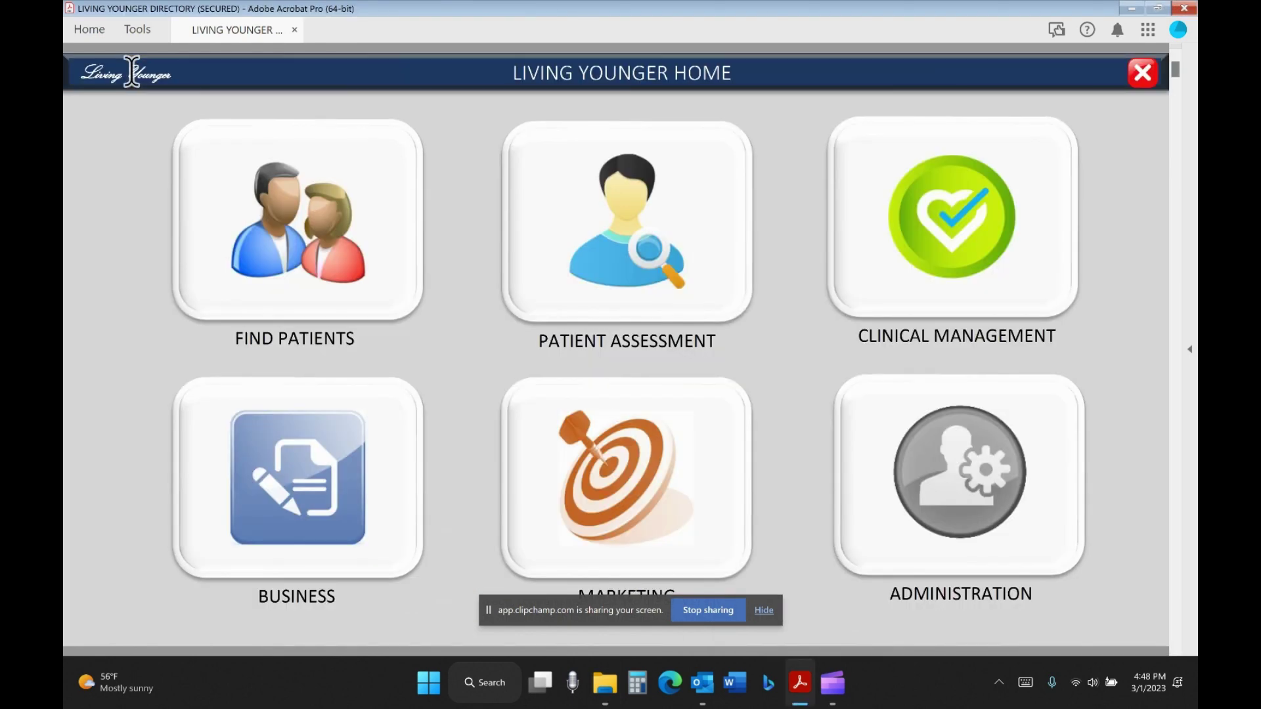
pyautogui.click(319, 472)
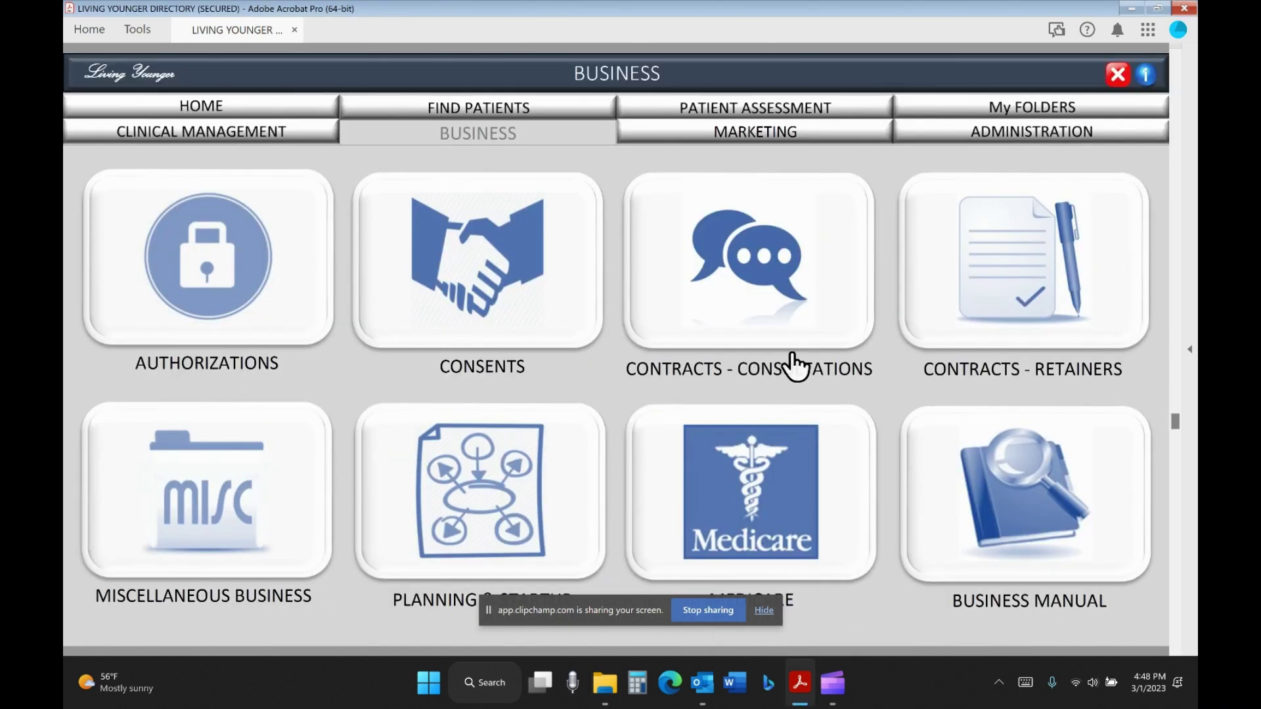
pyautogui.click(813, 339)
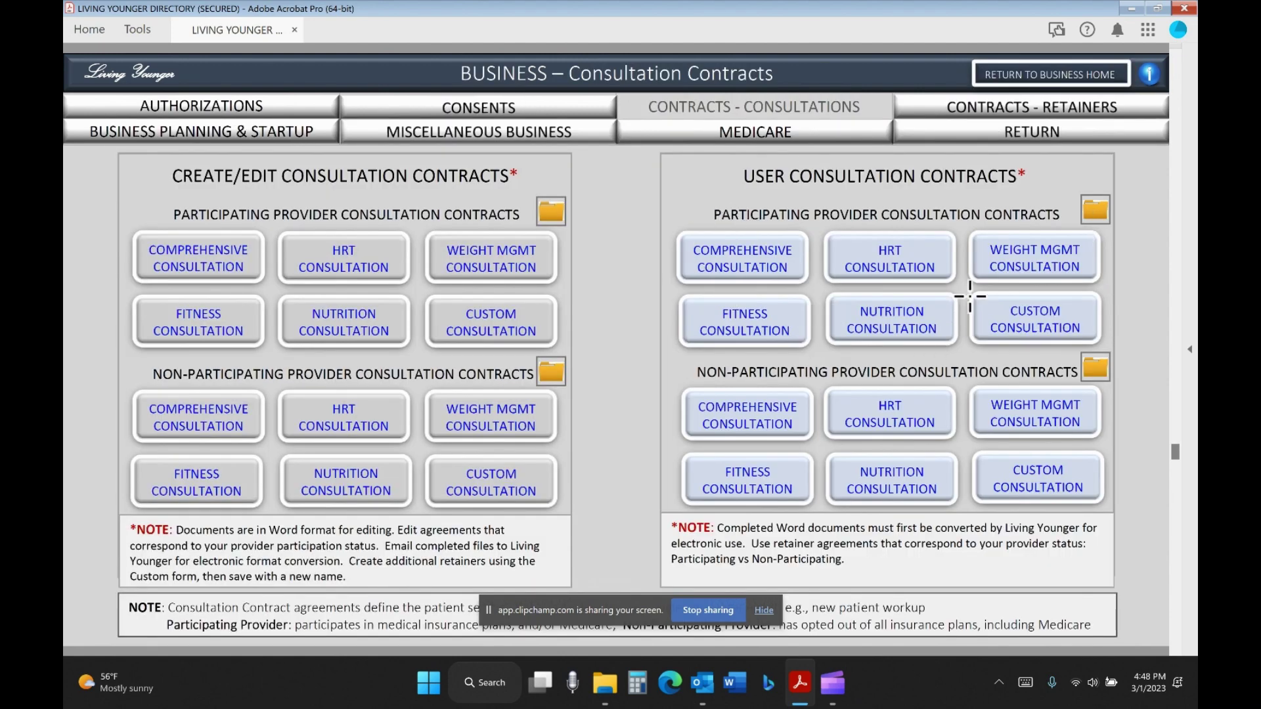
pyautogui.click(924, 255)
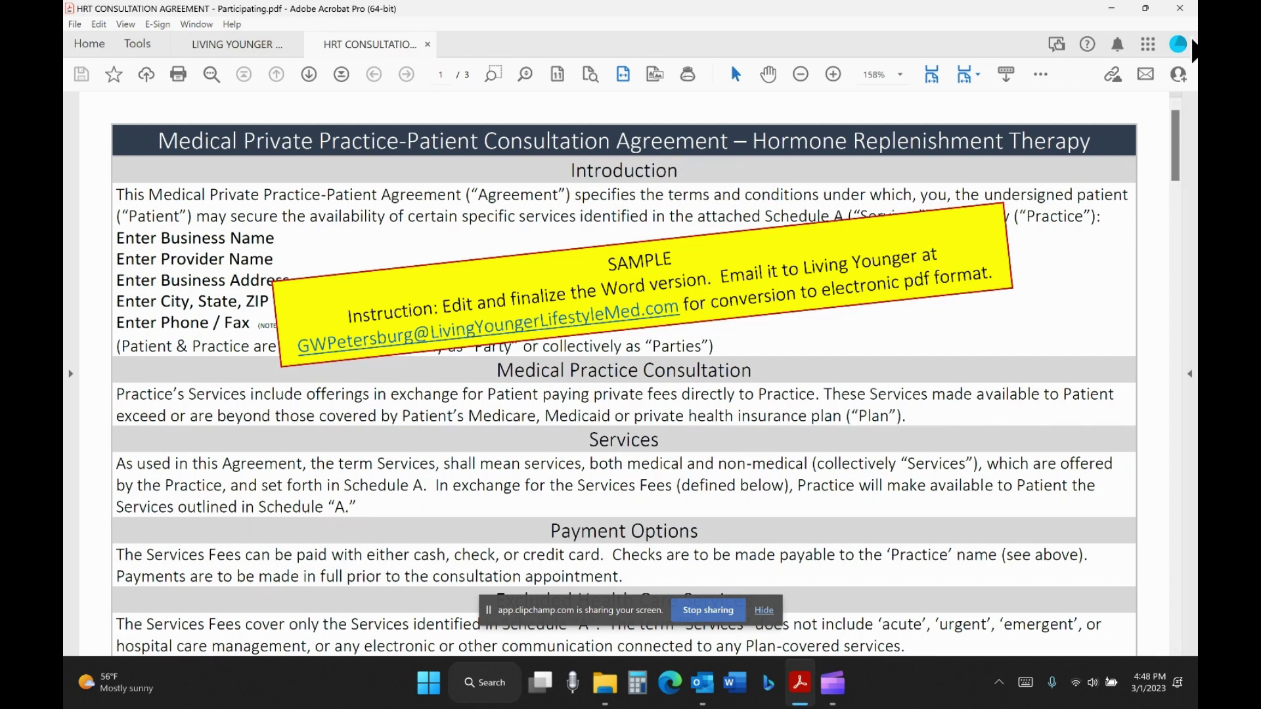
pyautogui.click(428, 44)
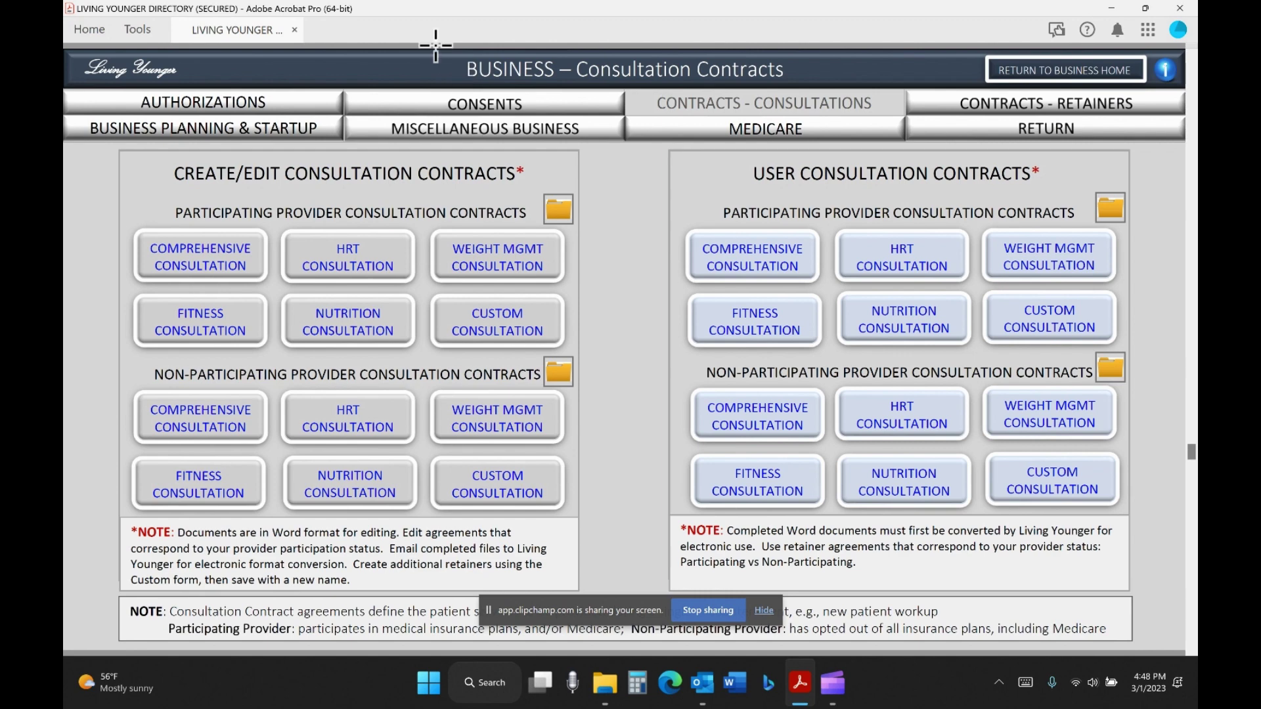
# - Copy the HRT CONSULTATION AGREEMENT - Participating file from the participating-provider user contracts folder into the MALE BHRT folder
pyautogui.click(1108, 210)
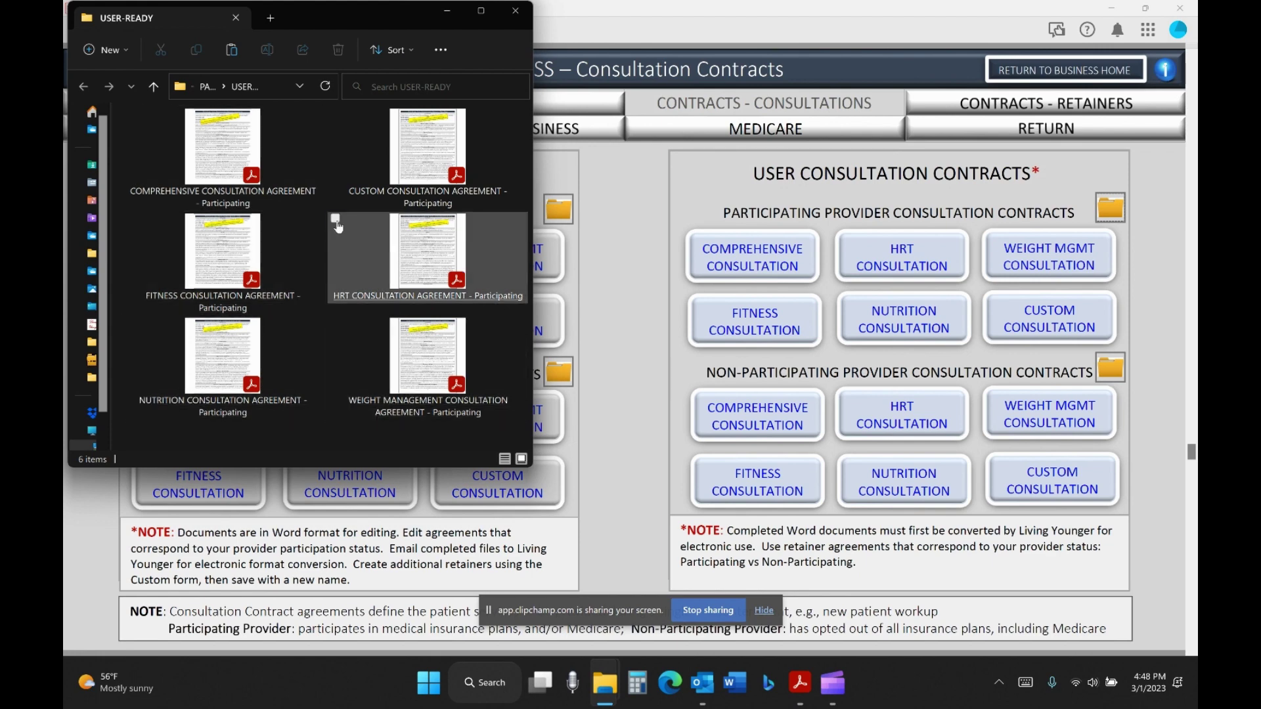
pyautogui.click(393, 251)
pyautogui.rightClick(389, 240)
pyautogui.click(439, 253)
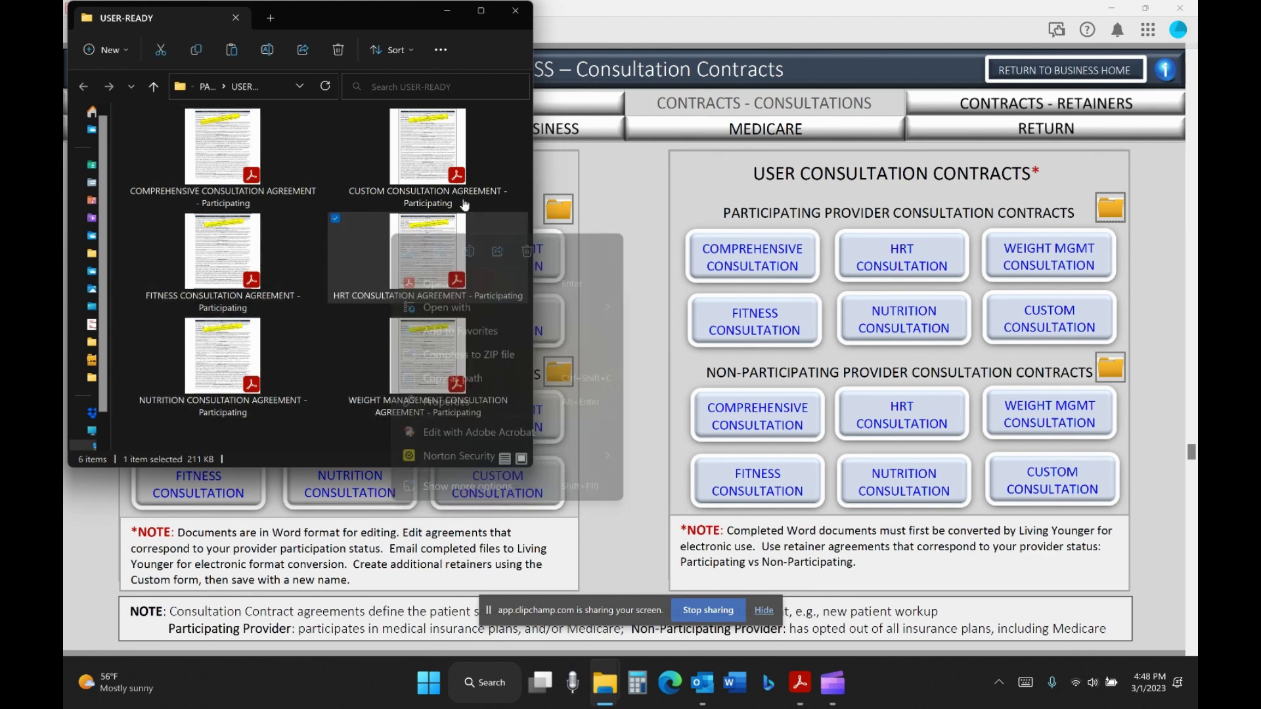
pyautogui.click(516, 12)
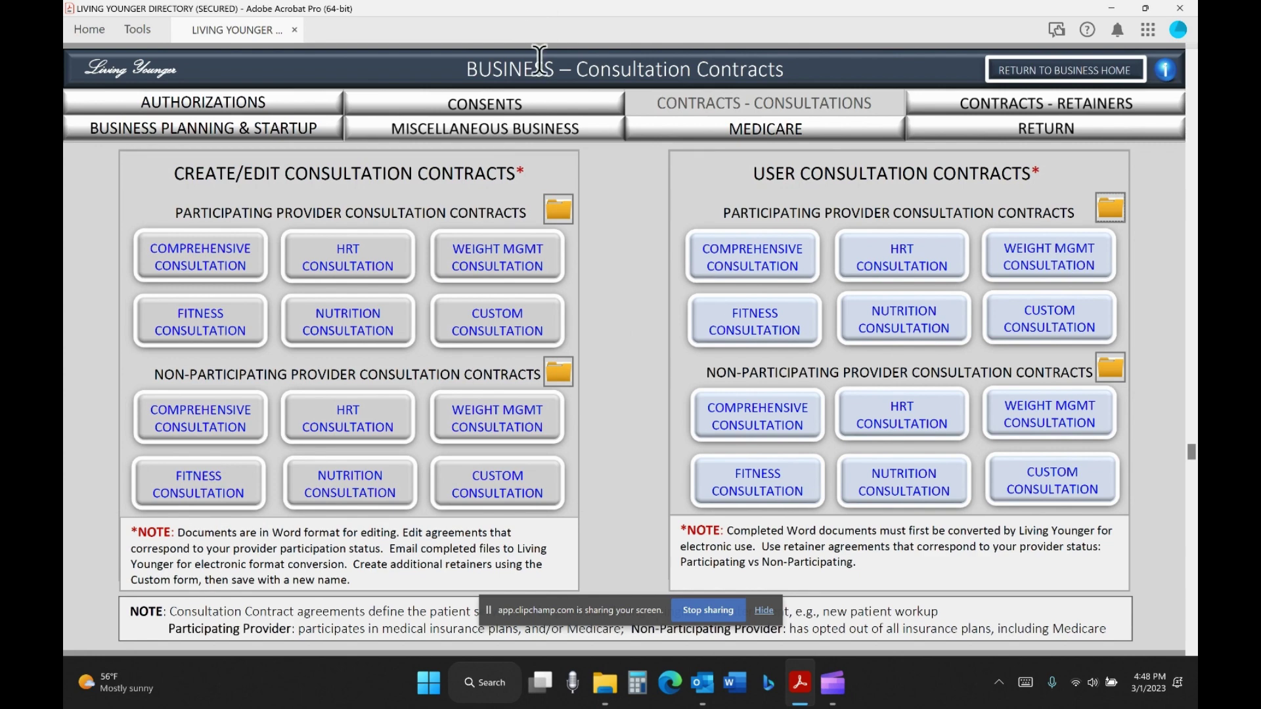
pyautogui.click(606, 684)
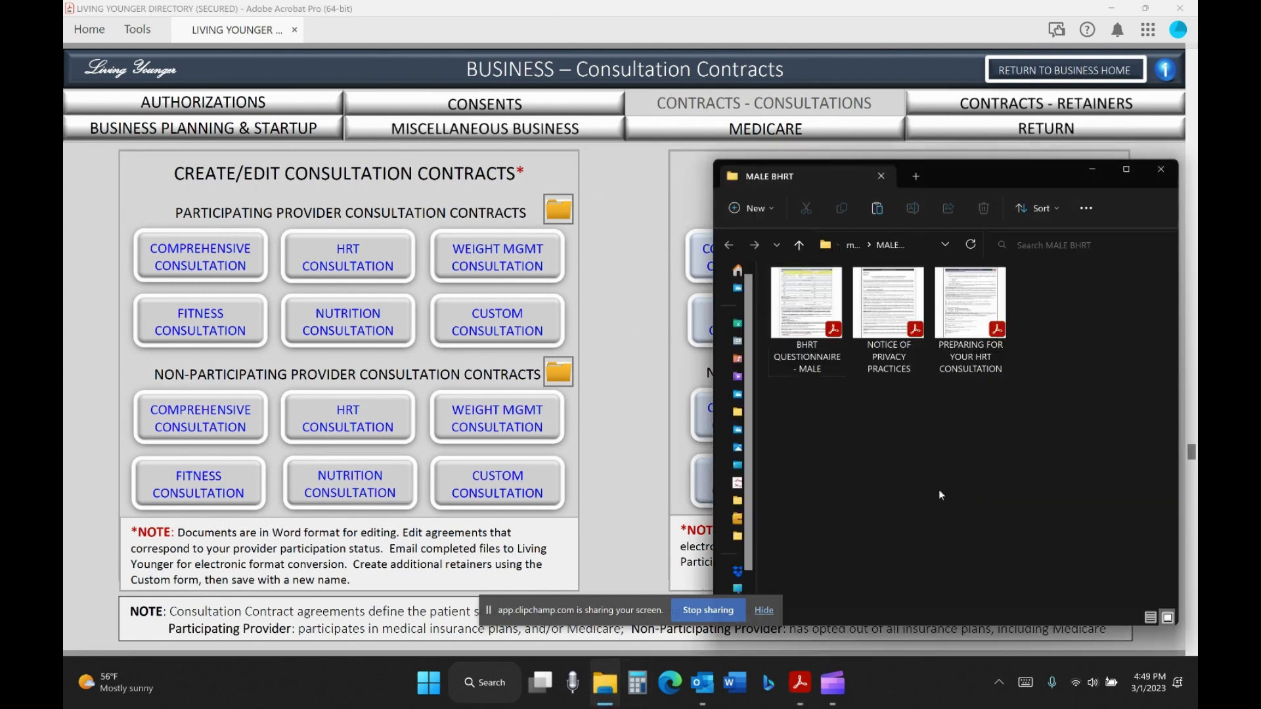
pyautogui.click(884, 211)
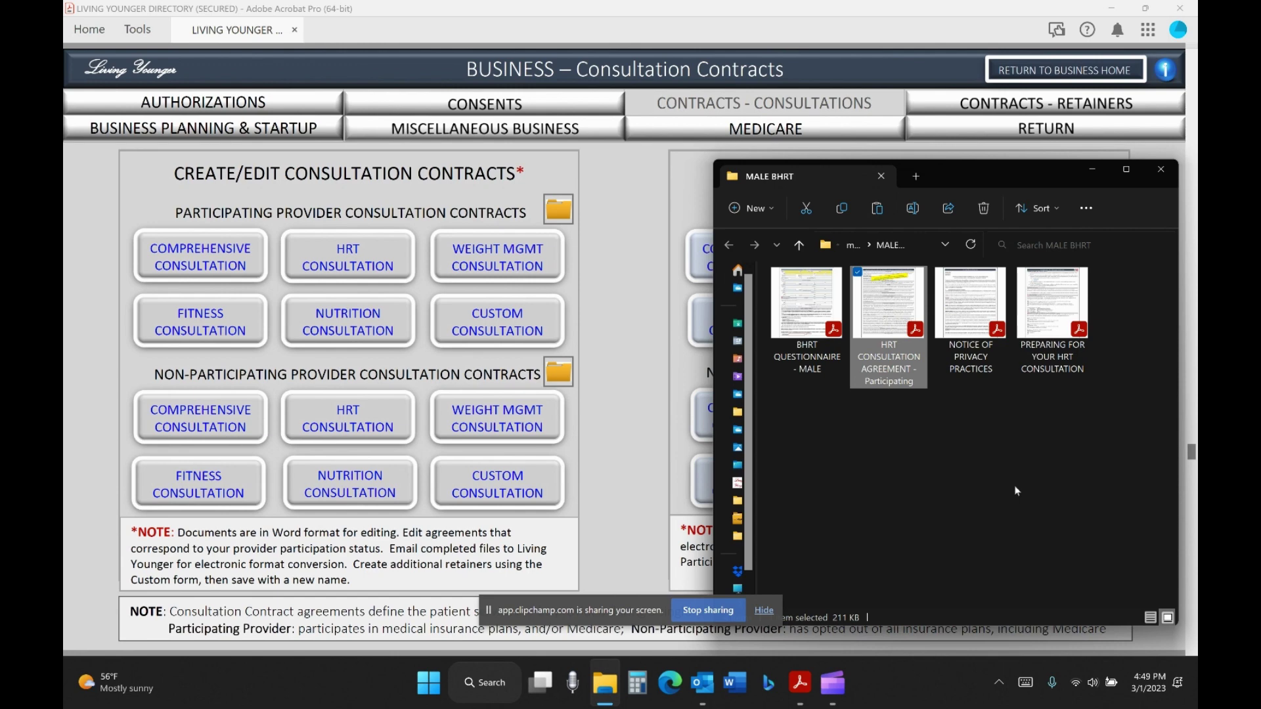
# - Return to my LY Folders in the Patient Assessment section and open the sample patient instructions document
pyautogui.click(167, 78)
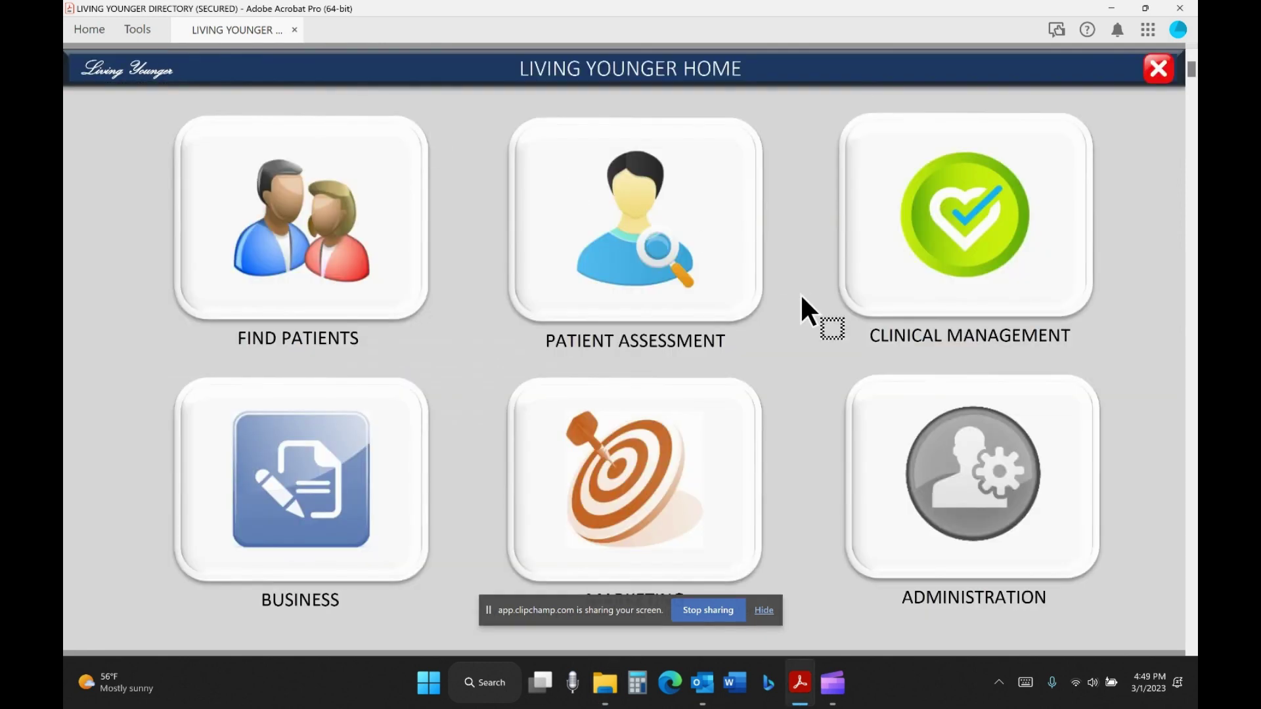
pyautogui.click(735, 283)
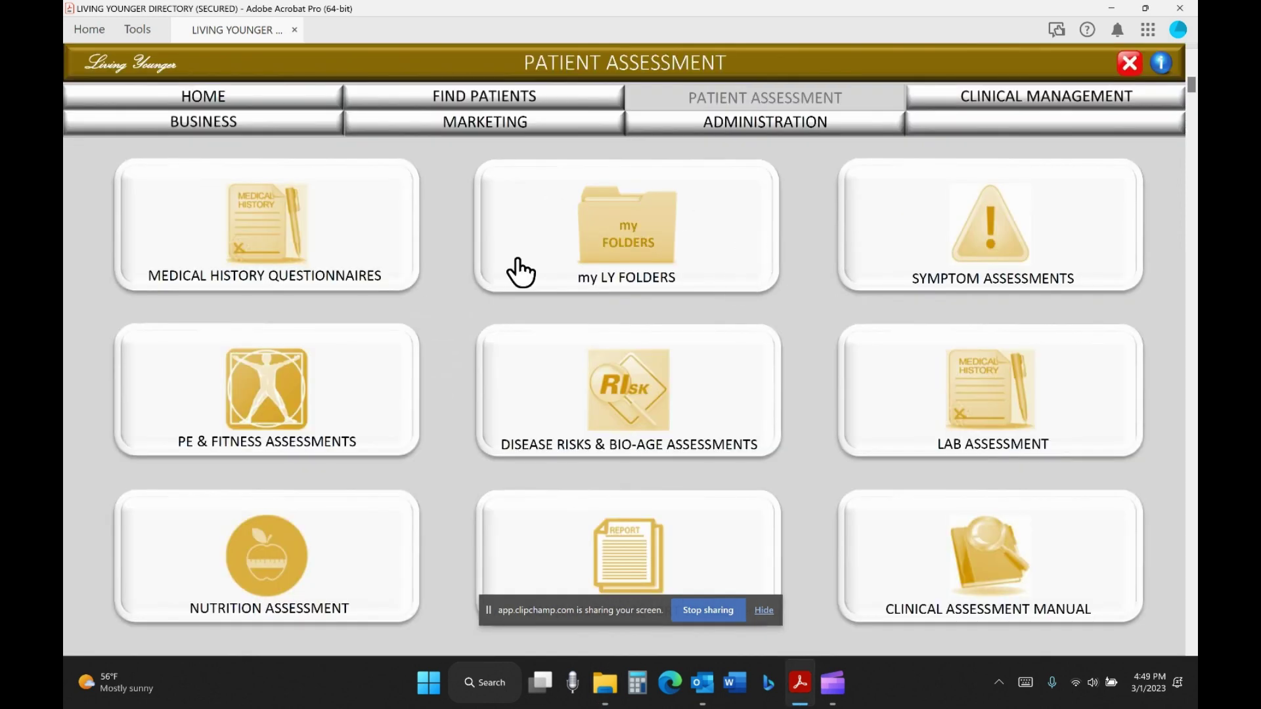
pyautogui.click(715, 258)
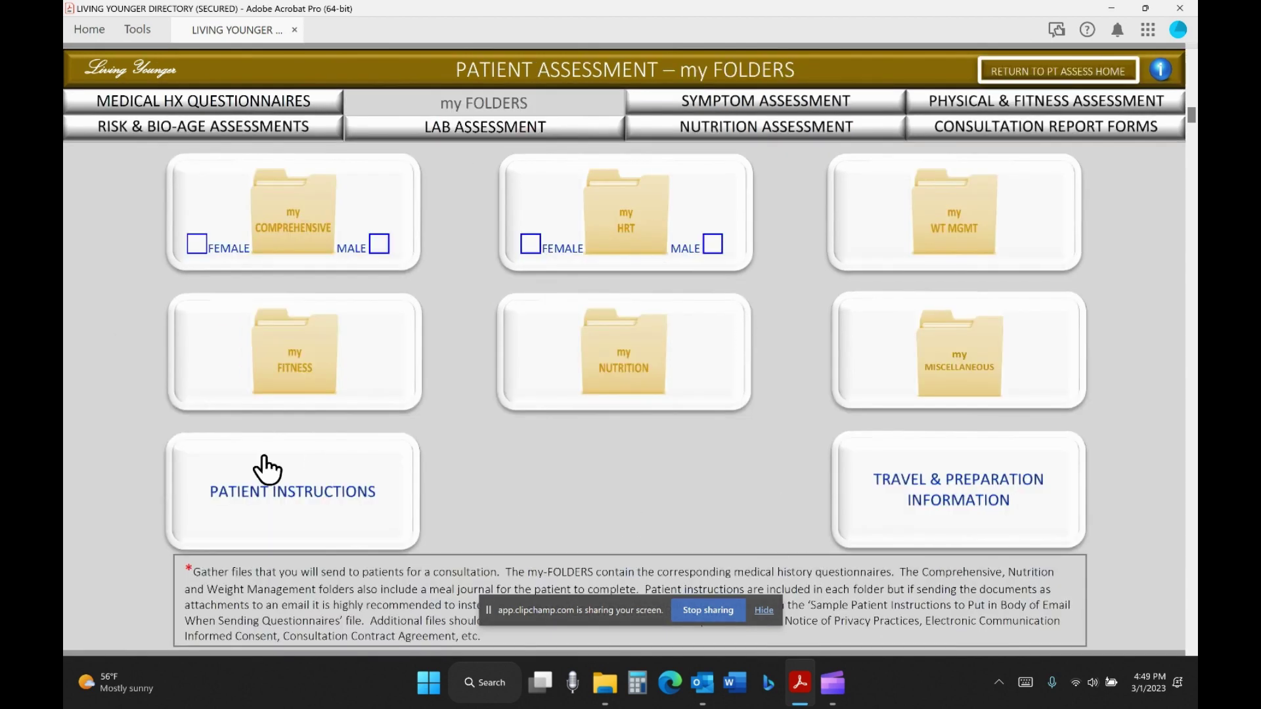
pyautogui.click(331, 499)
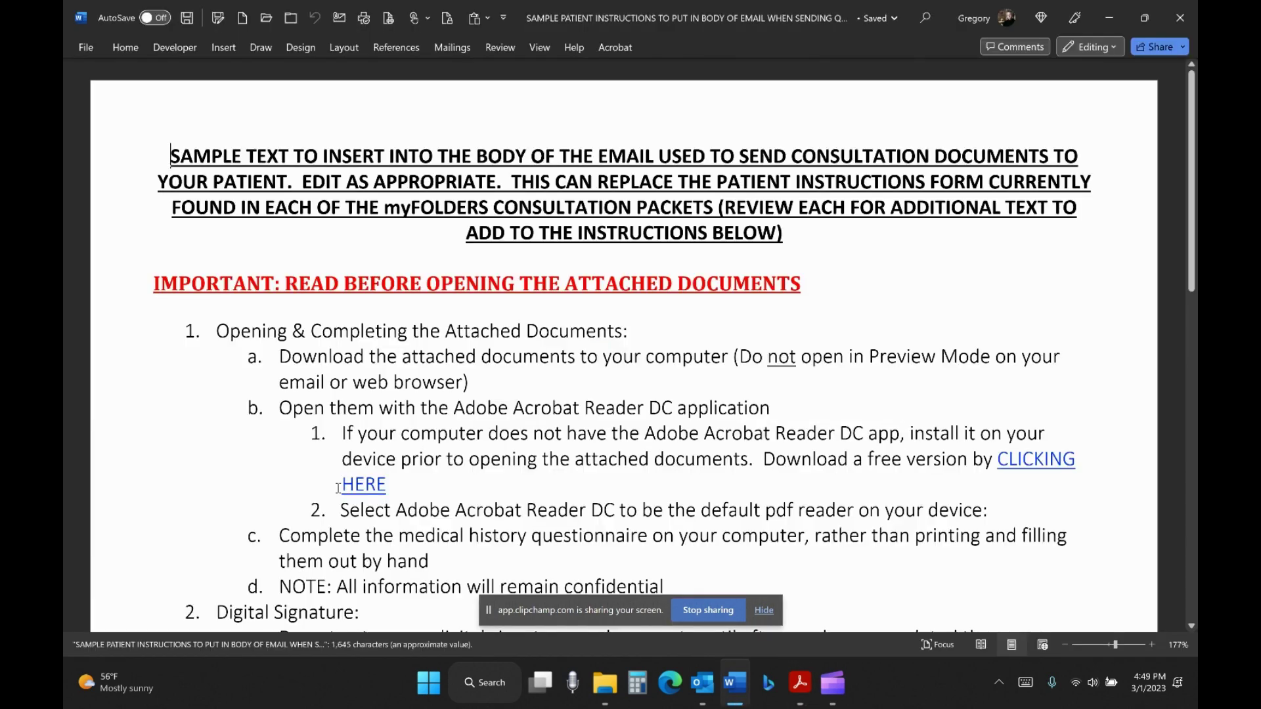
# - Copy the instructions from the heading "IMPORTANT: READ BEFORE OPENING THE ATTACHED DOCUMENTS" through "Sincerely," and close the document
pyautogui.moveTo(153, 284); pyautogui.dragTo(399, 479)
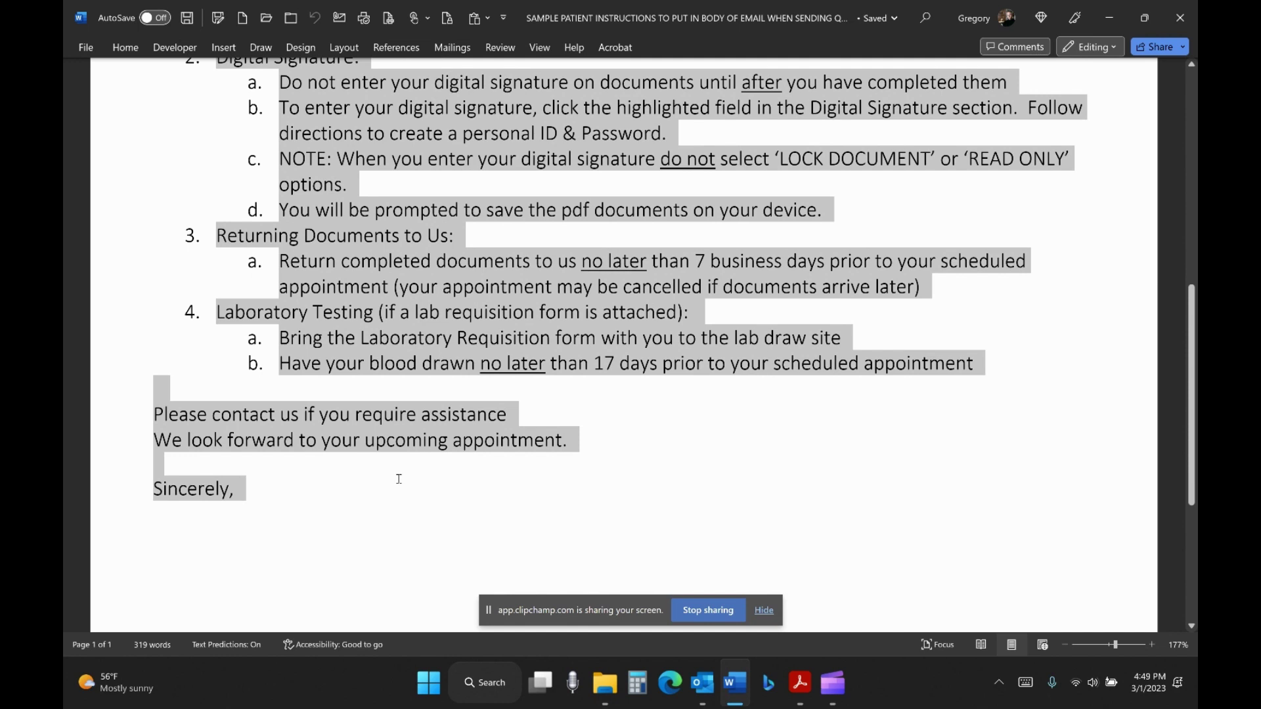
pyautogui.moveTo(399, 479); pyautogui.dragTo(395, 479)
pyautogui.rightClick(411, 342)
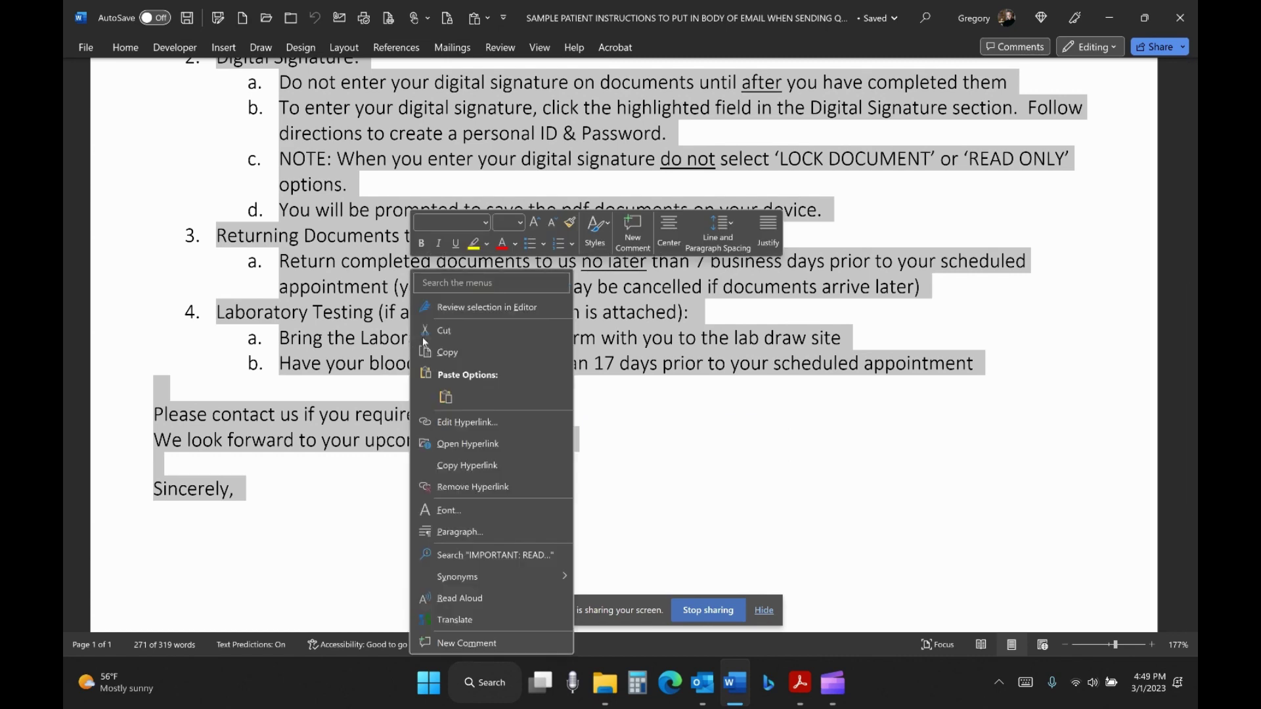
pyautogui.click(453, 294)
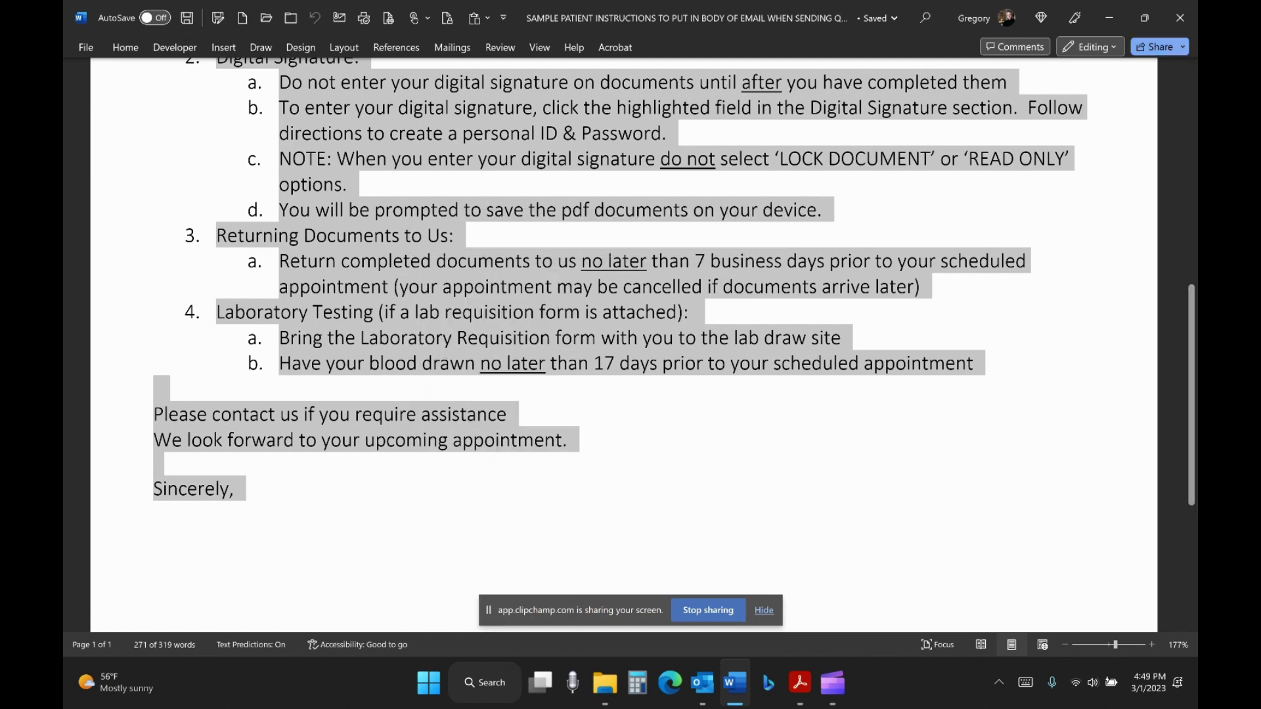
pyautogui.click(1180, 18)
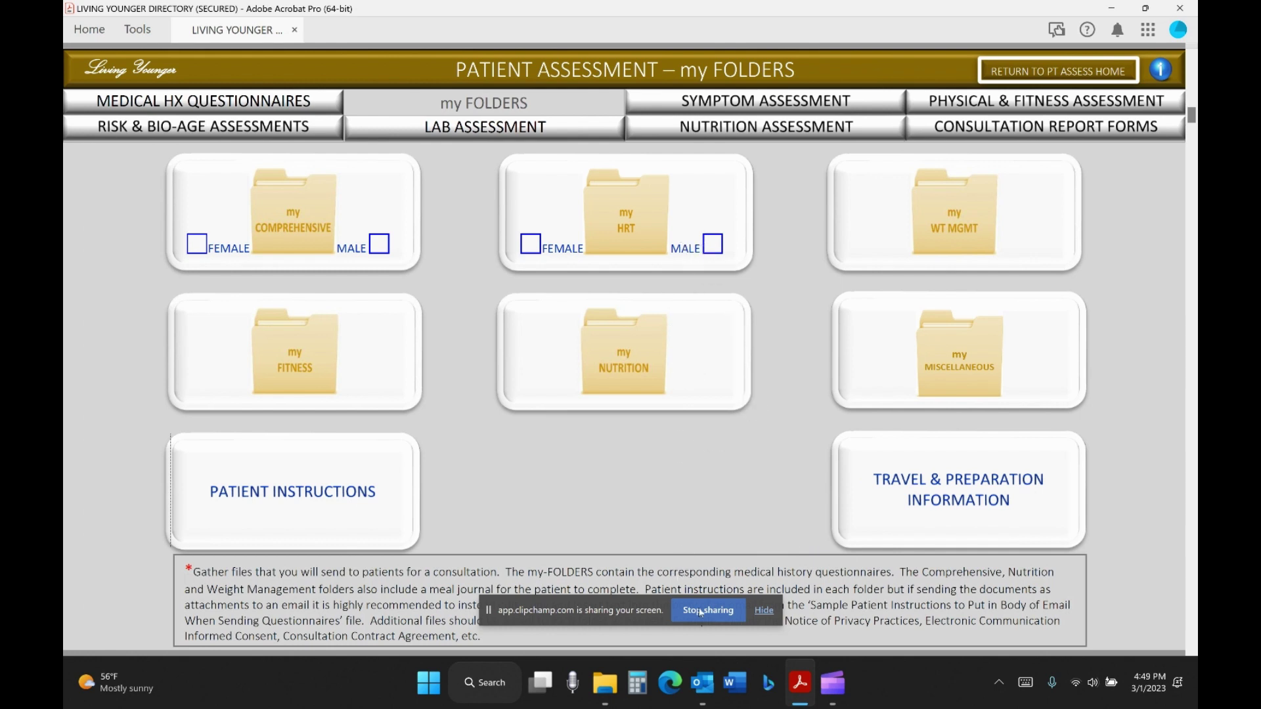
# - Switch to Outlook, create a new email and paste the copied patient instructions into its body
pyautogui.moveTo(704, 684)
pyautogui.click(701, 687)
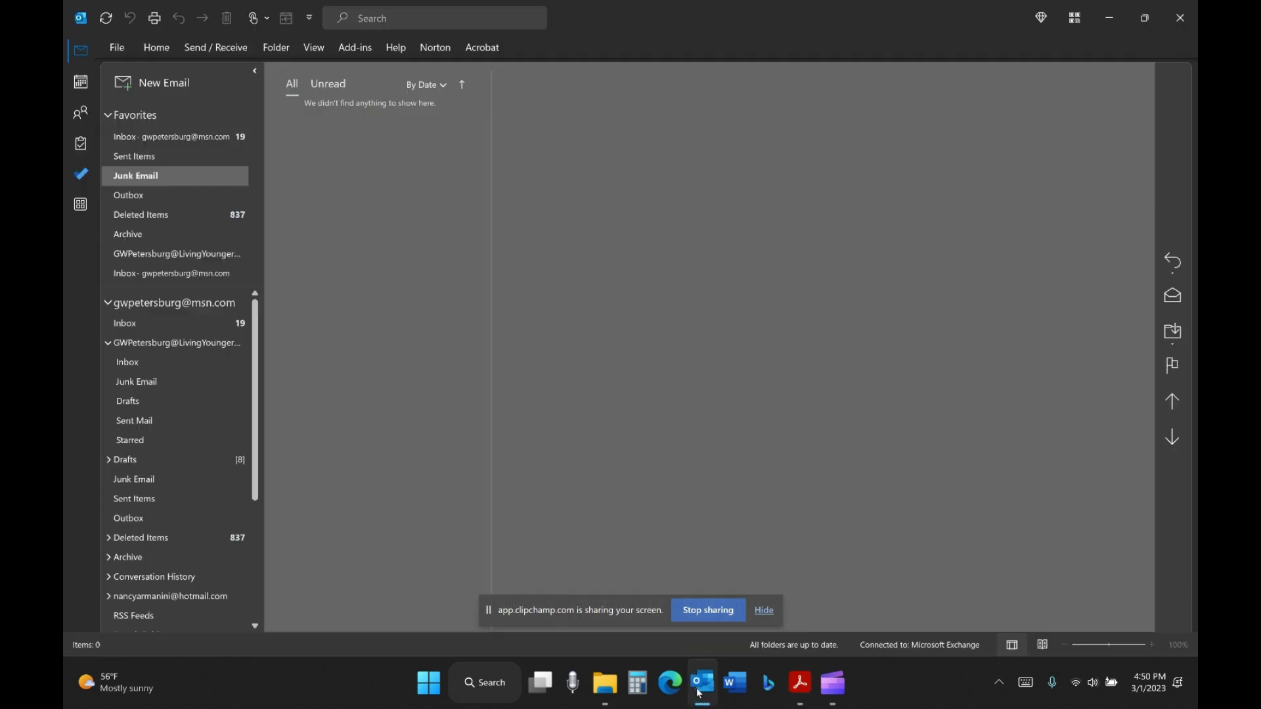
pyautogui.click(158, 86)
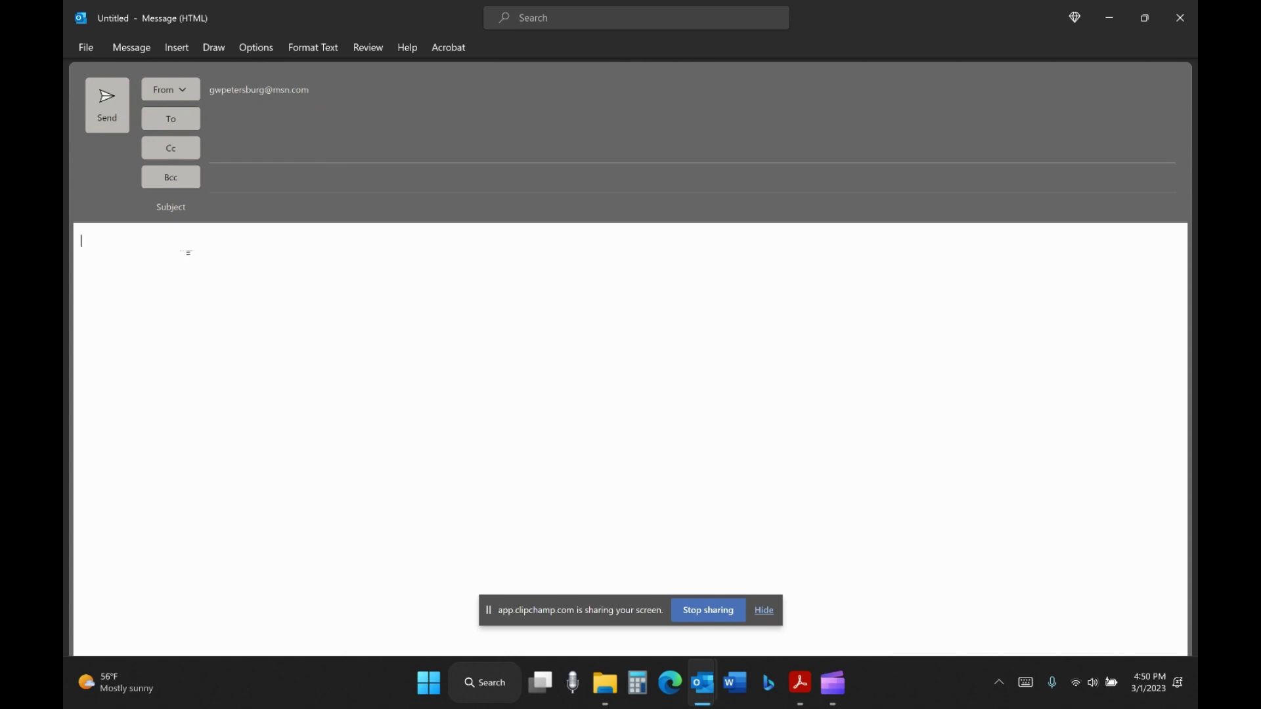
pyautogui.click(131, 47)
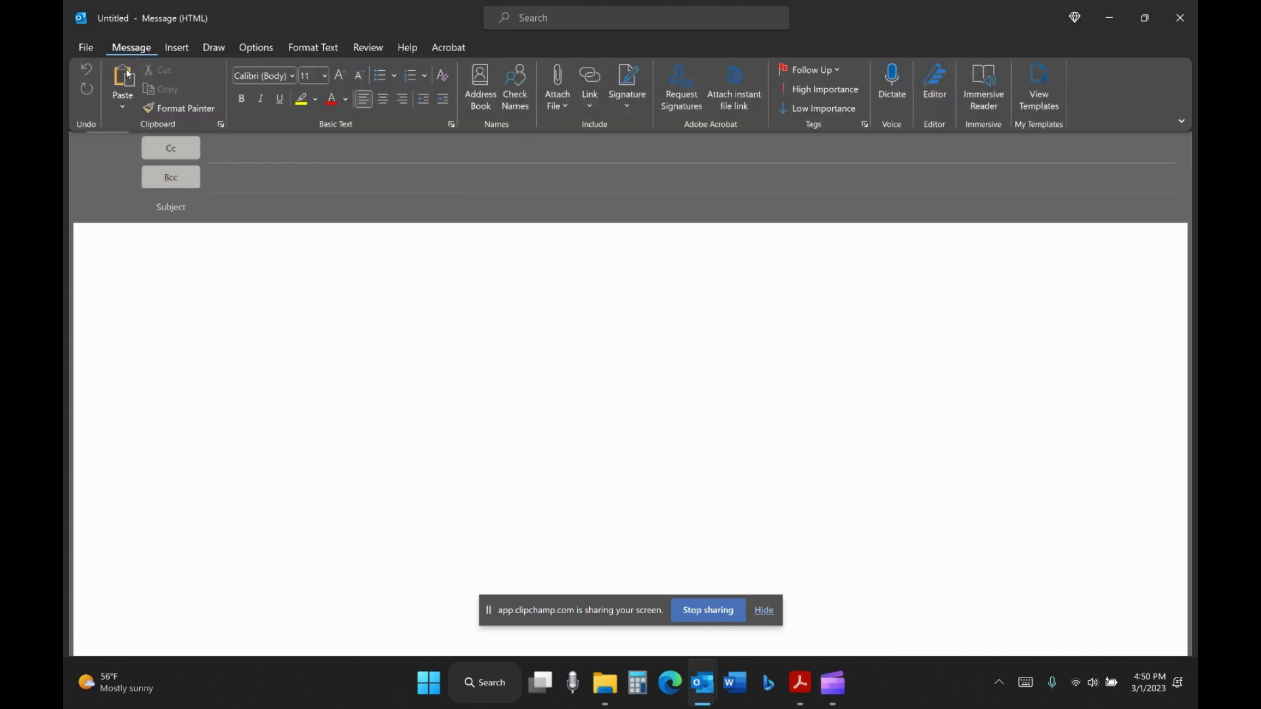
pyautogui.click(128, 75)
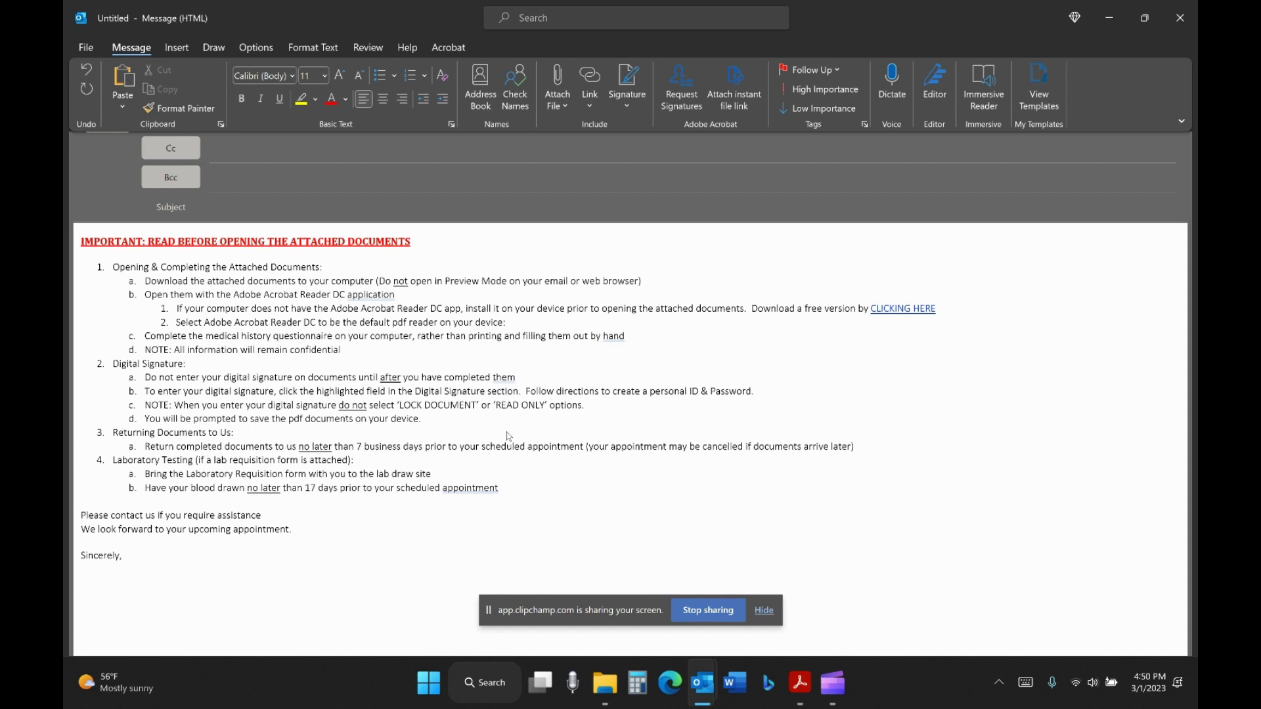
# - Attach BHRT QUESTIONNAIRE - MALE, HRT CONSULTATION AGREEMENT - Participating and NOTICE OF PRIVACY PRACTICES from the MALE BHRT folder to the email
pyautogui.click(605, 683)
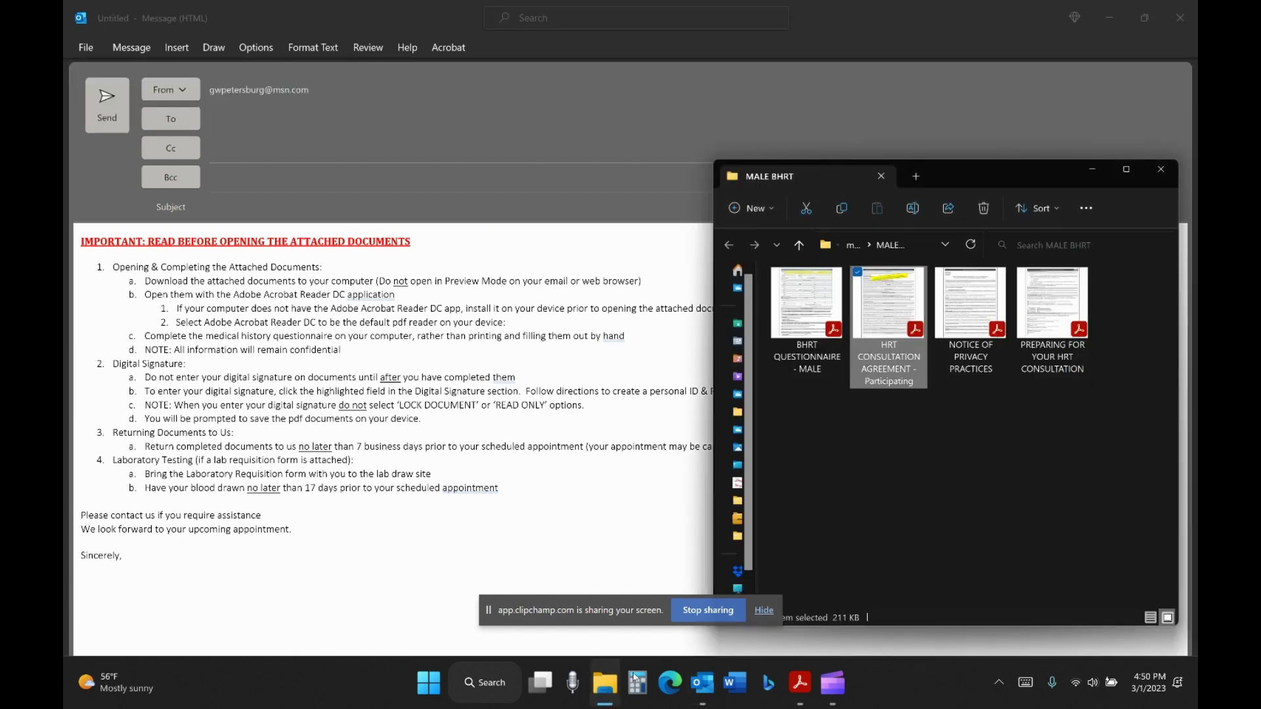
pyautogui.click(952, 509)
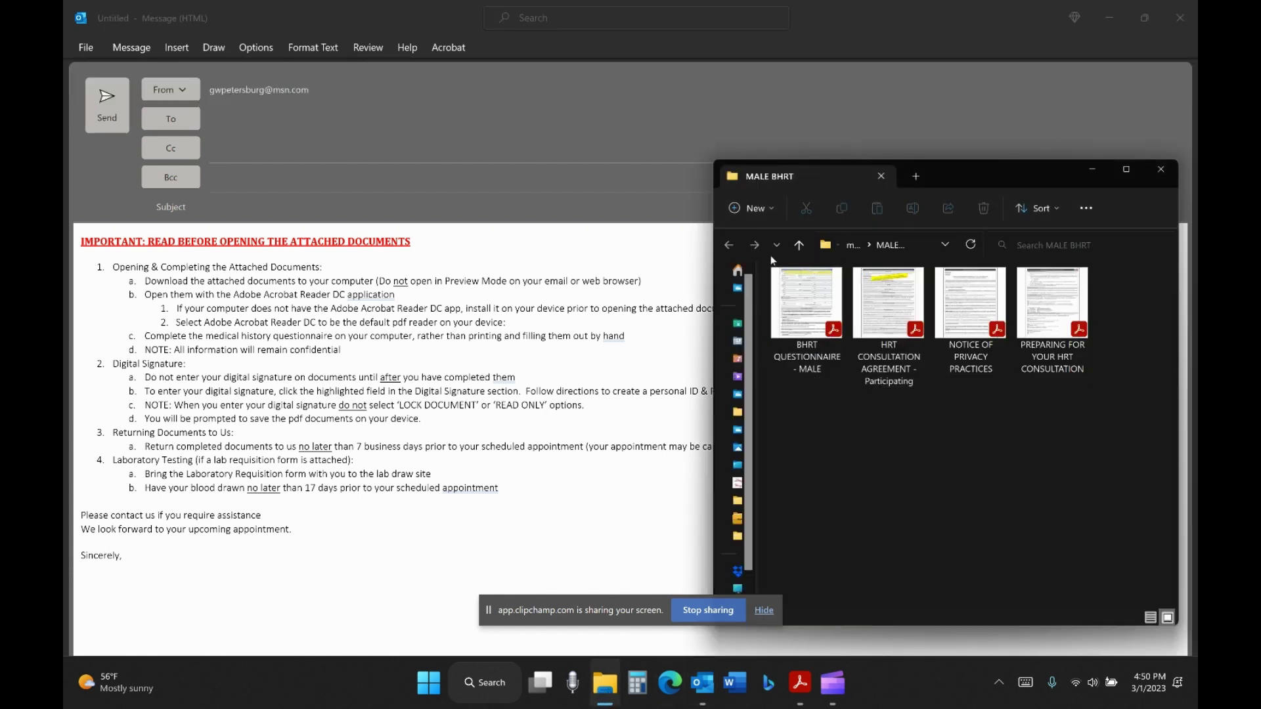
pyautogui.click(777, 276)
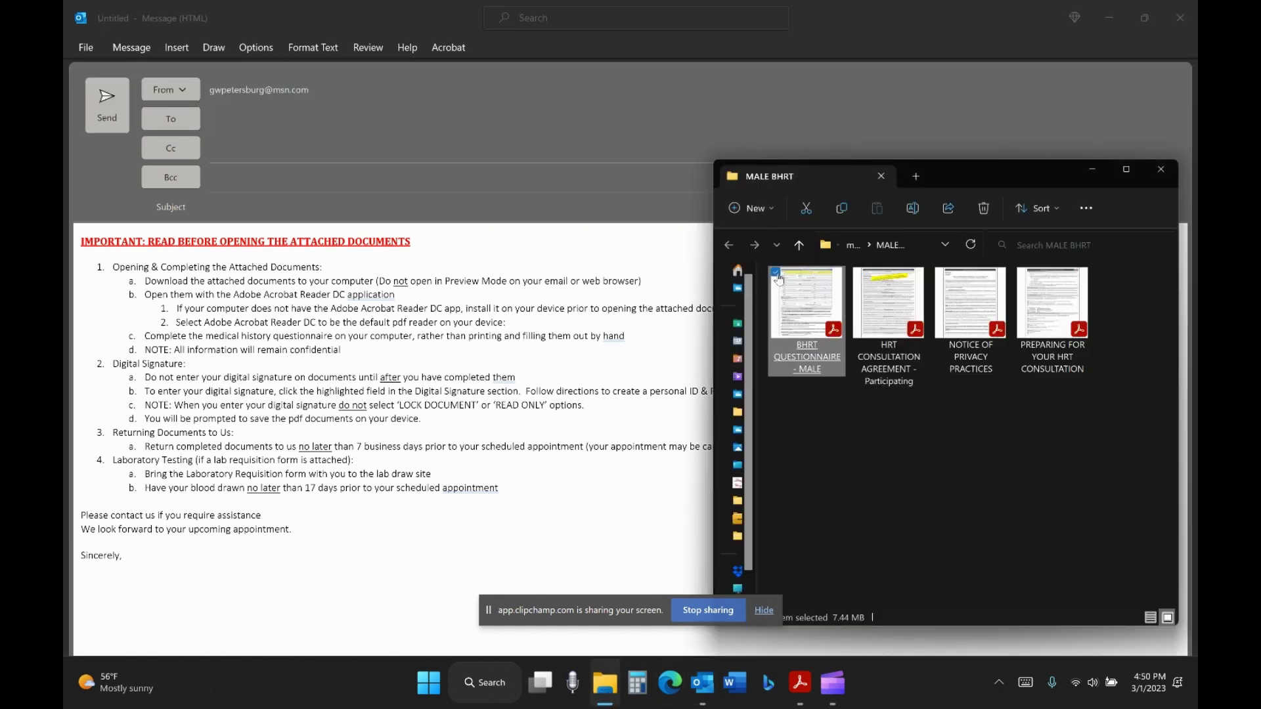
pyautogui.hotkey('shift', 'Right')
pyautogui.hotkey('shift', 'Right')
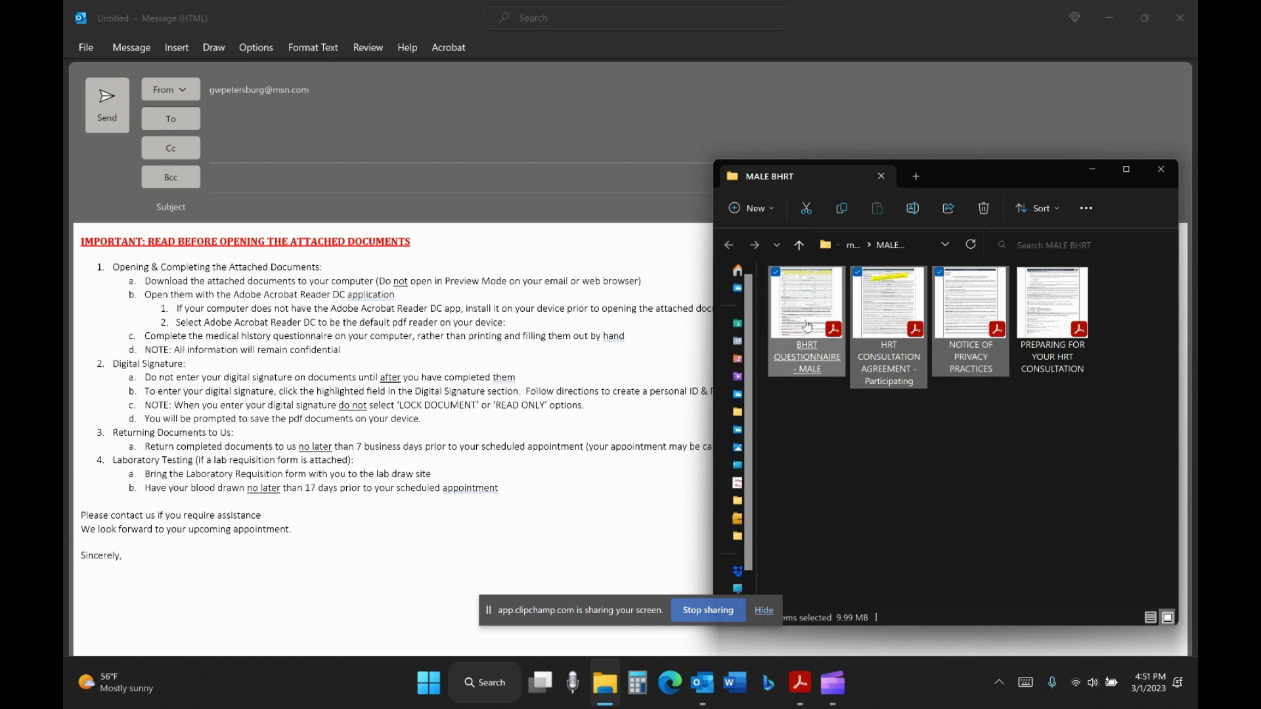
pyautogui.click(565, 338)
pyautogui.hotkey('ctrl', 'v')
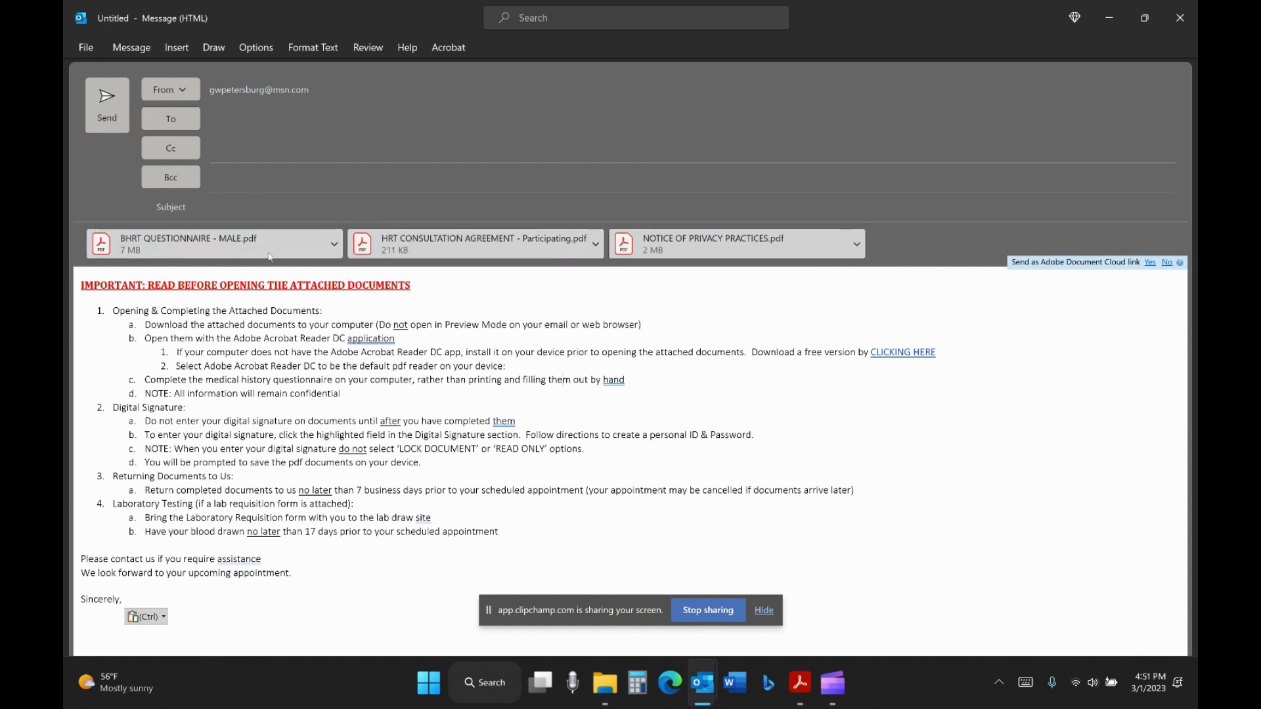
# - Set the email subject to "BHRT Consult Homework"
pyautogui.click(352, 207)
pyautogui.write('B')
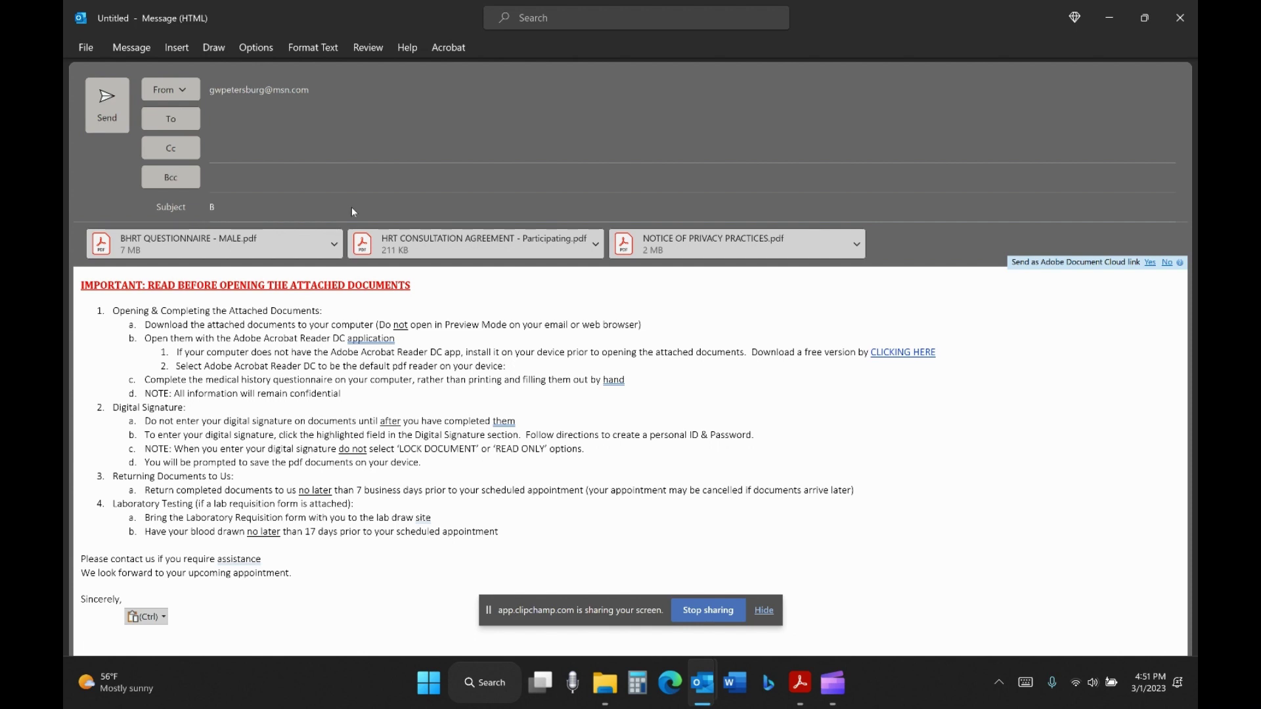
pyautogui.write('HRT Consult homework')
# - Save the email to the Desktop as BHRT Consult Homework in Outlook Message Format - Unicode, and close it without saving the draft changes
pyautogui.click(87, 48)
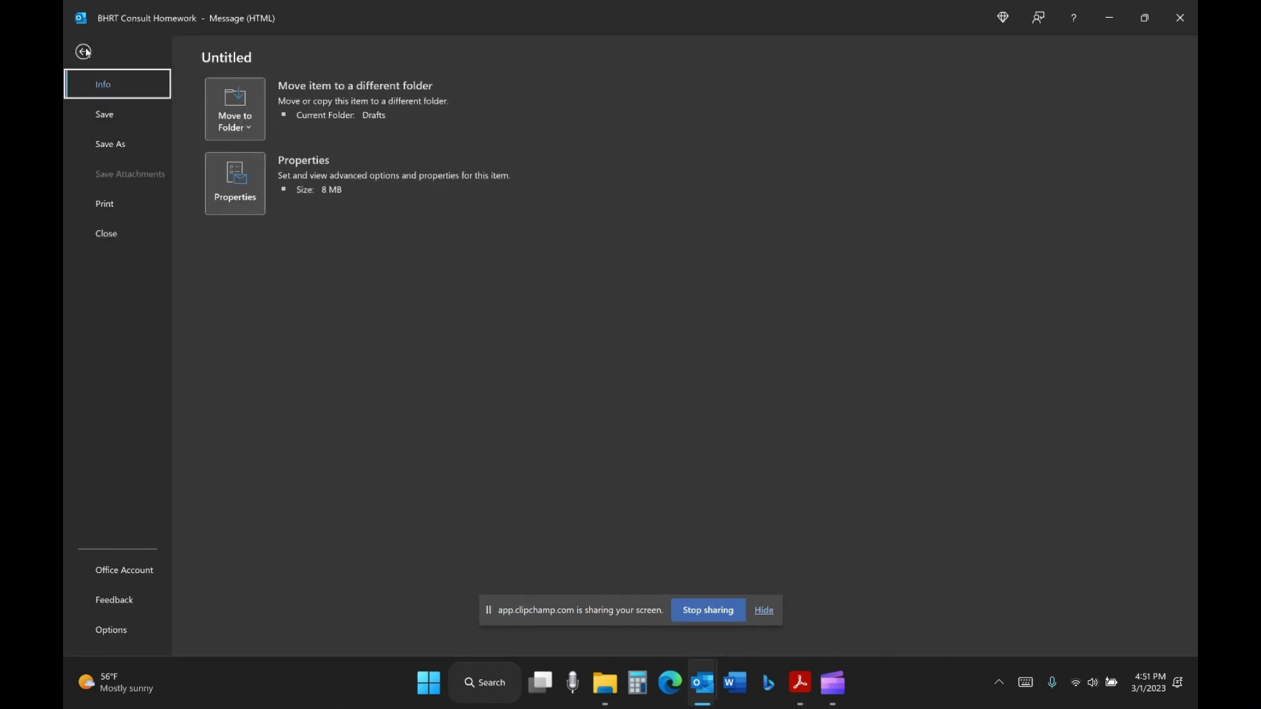
pyautogui.click(115, 146)
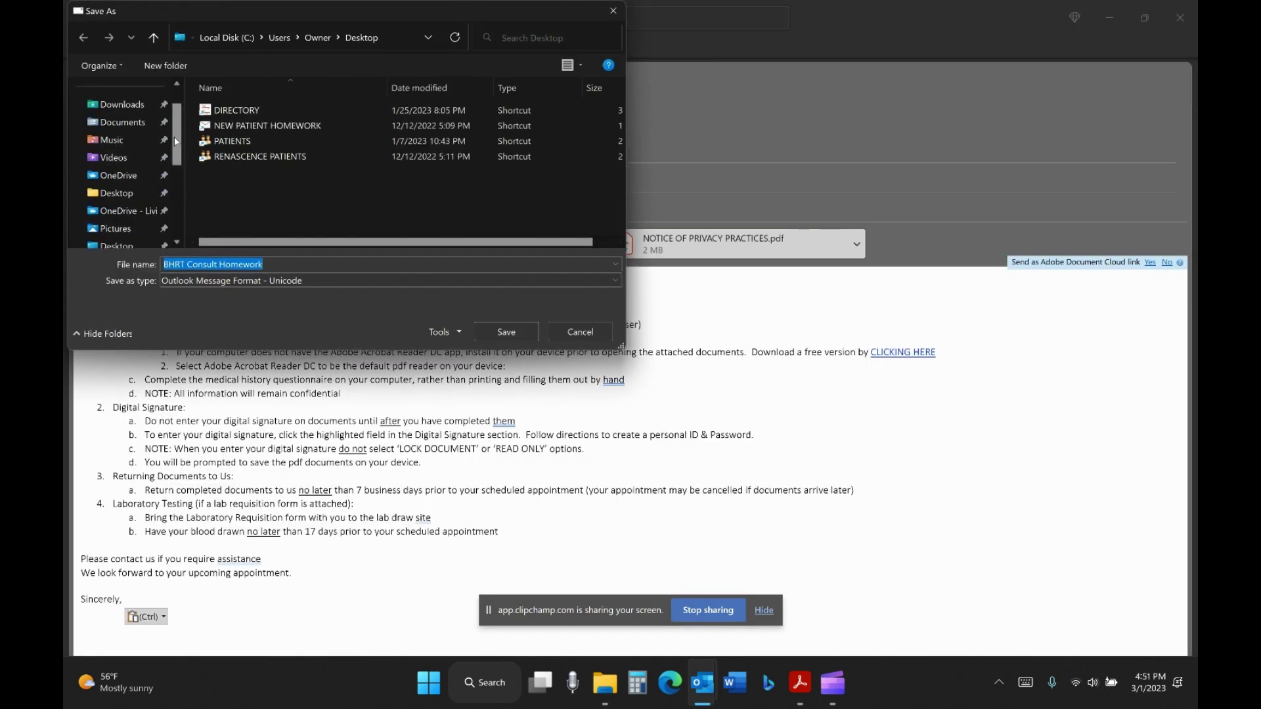
pyautogui.moveTo(175, 137); pyautogui.dragTo(180, 169)
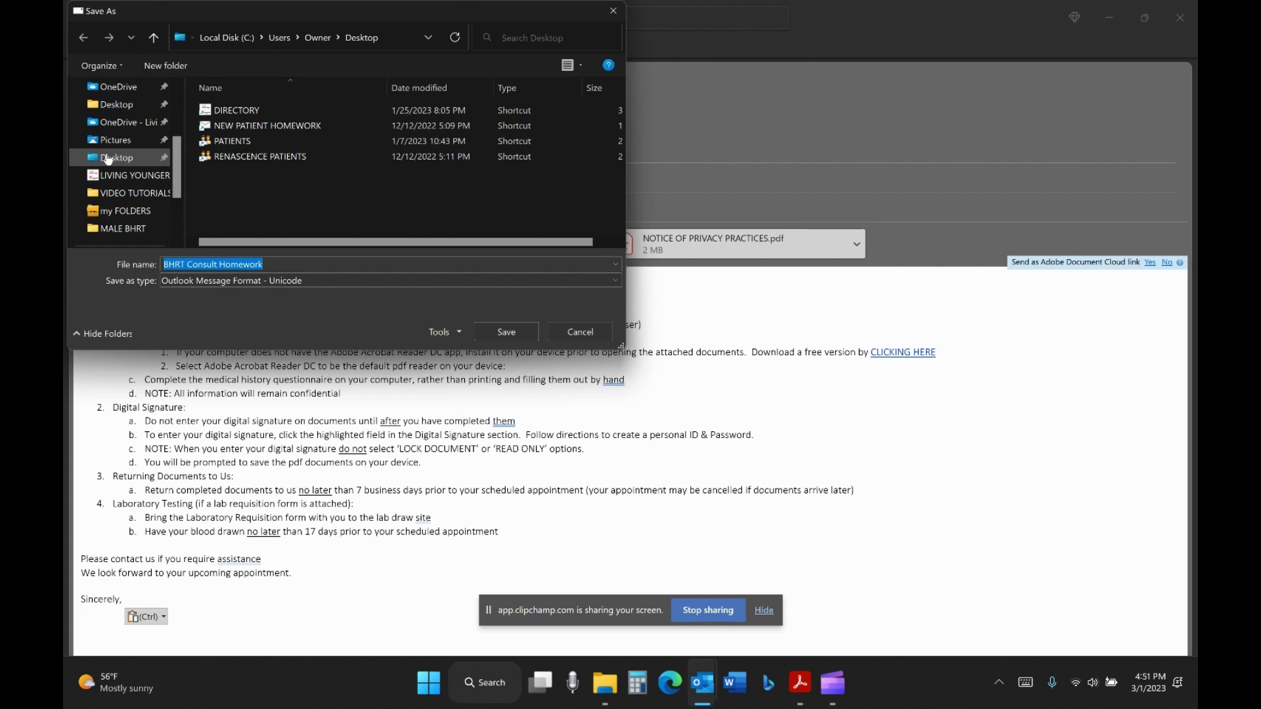
pyautogui.click(108, 159)
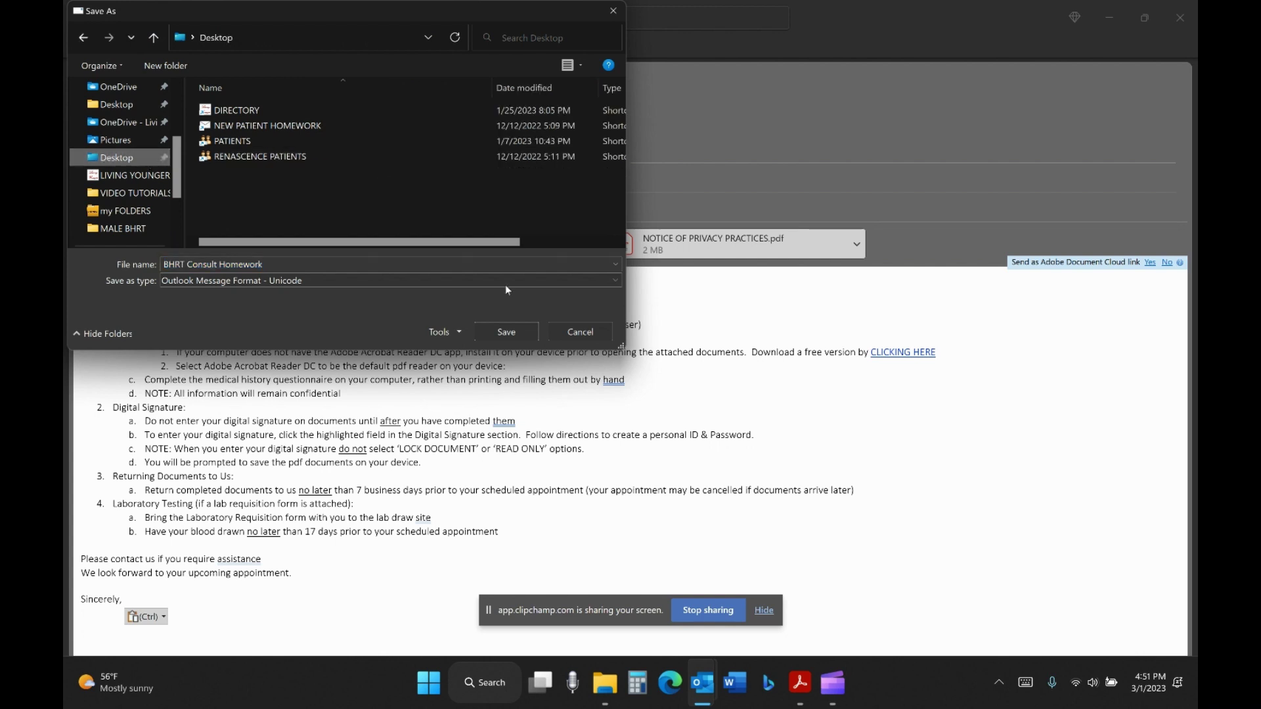
pyautogui.click(505, 331)
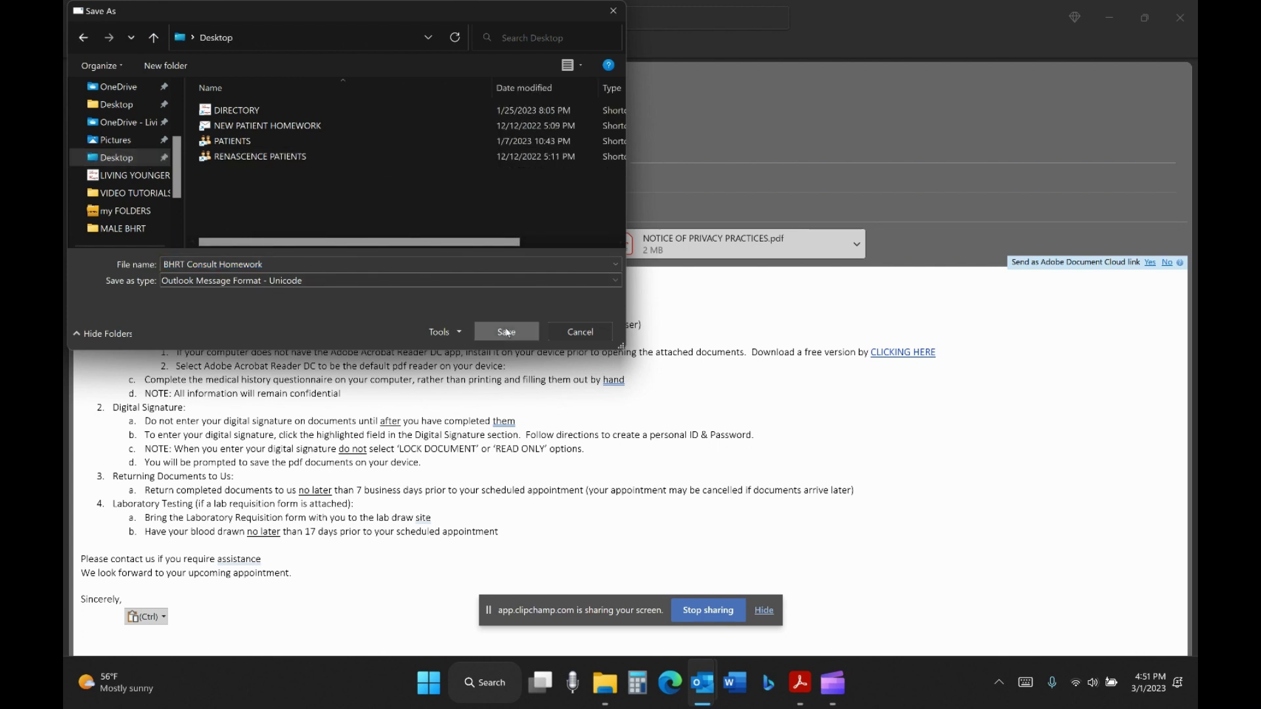
pyautogui.click(1180, 18)
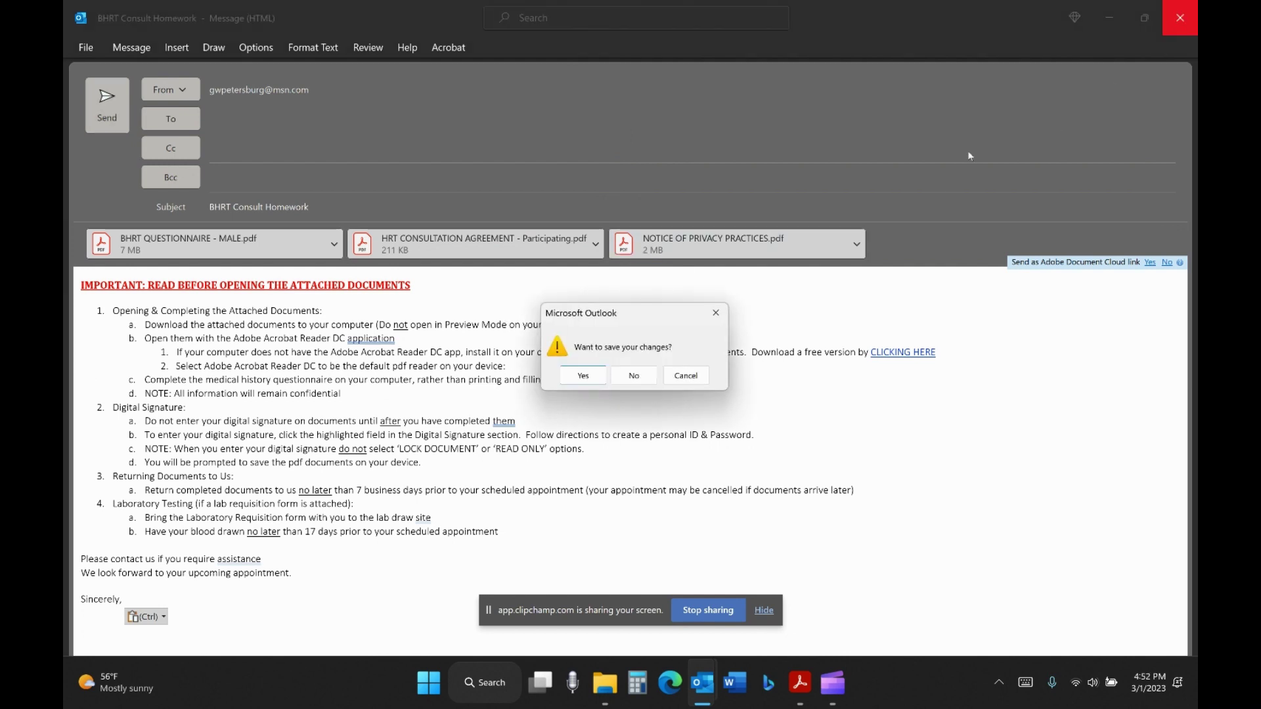
pyautogui.click(644, 376)
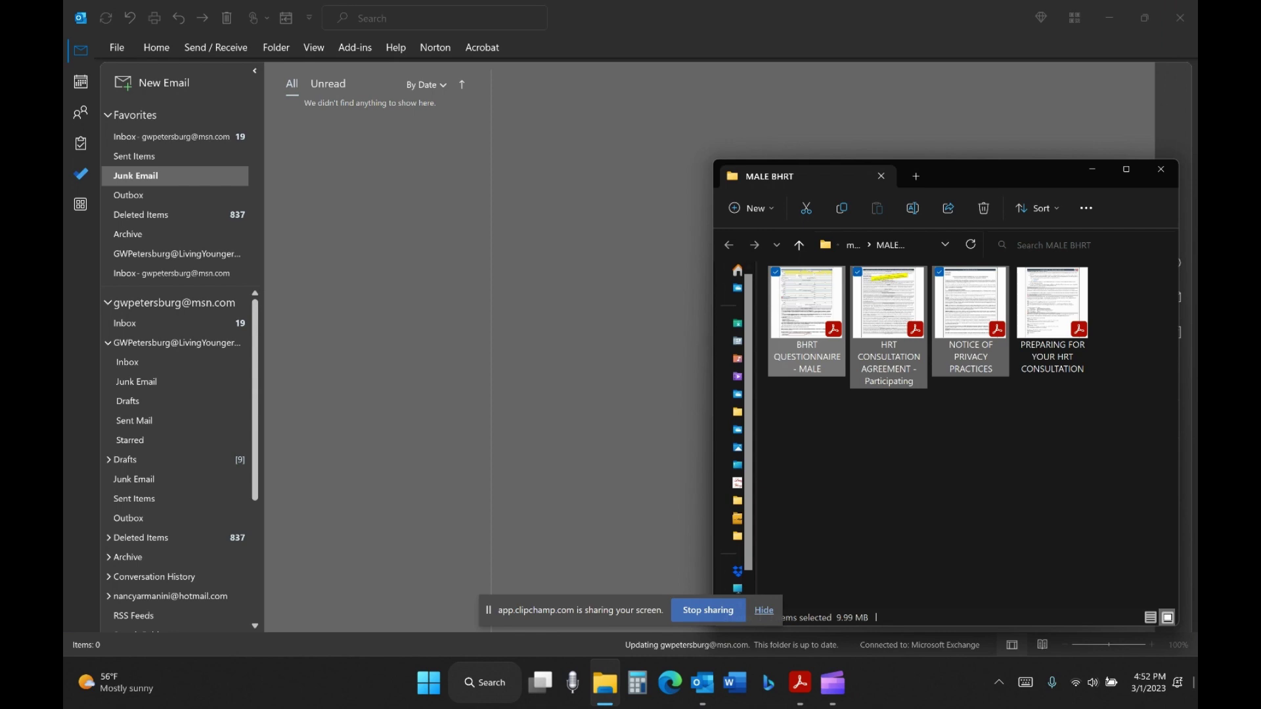
# - Show the desktop and move the BHRT Consult Homework message icon near the middle, to the left of the DIRECTORY shortcut
pyautogui.click(1194, 683)
pyautogui.moveTo(101, 26); pyautogui.dragTo(496, 297)
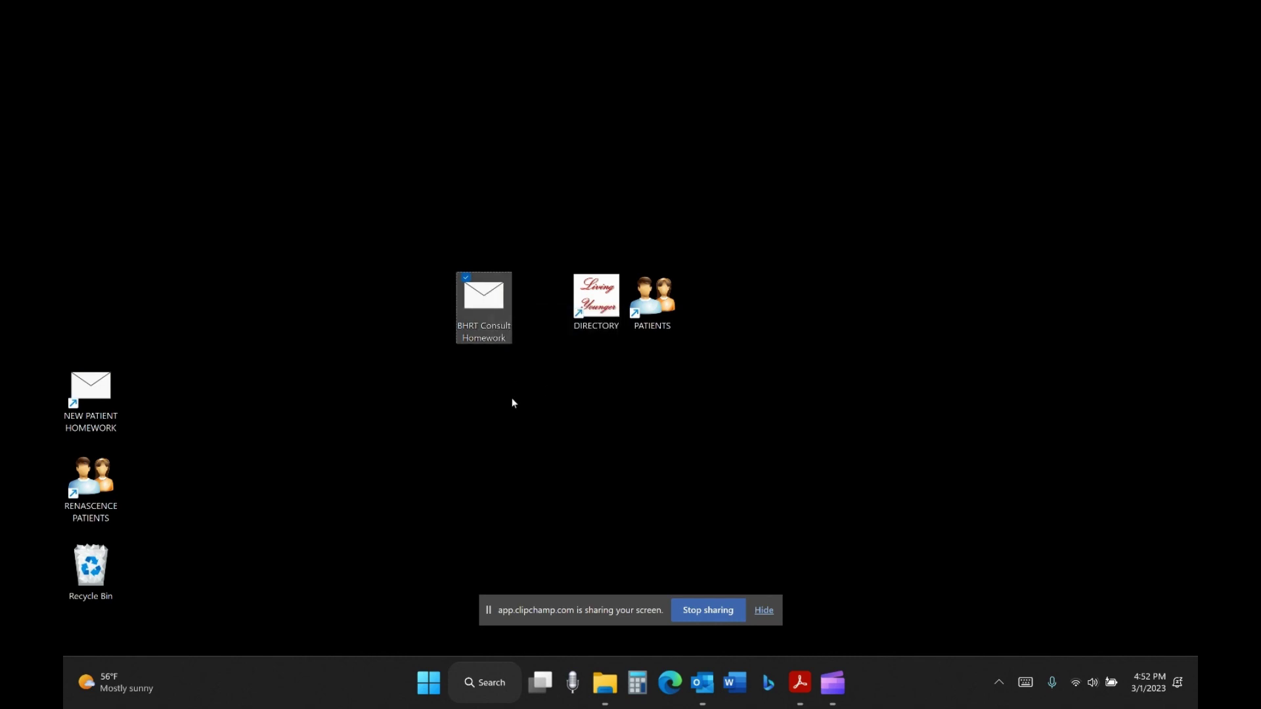
# - Open the BHRT Consult Homework message from the desktop and check its To field without choosing a recipient
pyautogui.doubleClick(479, 316)
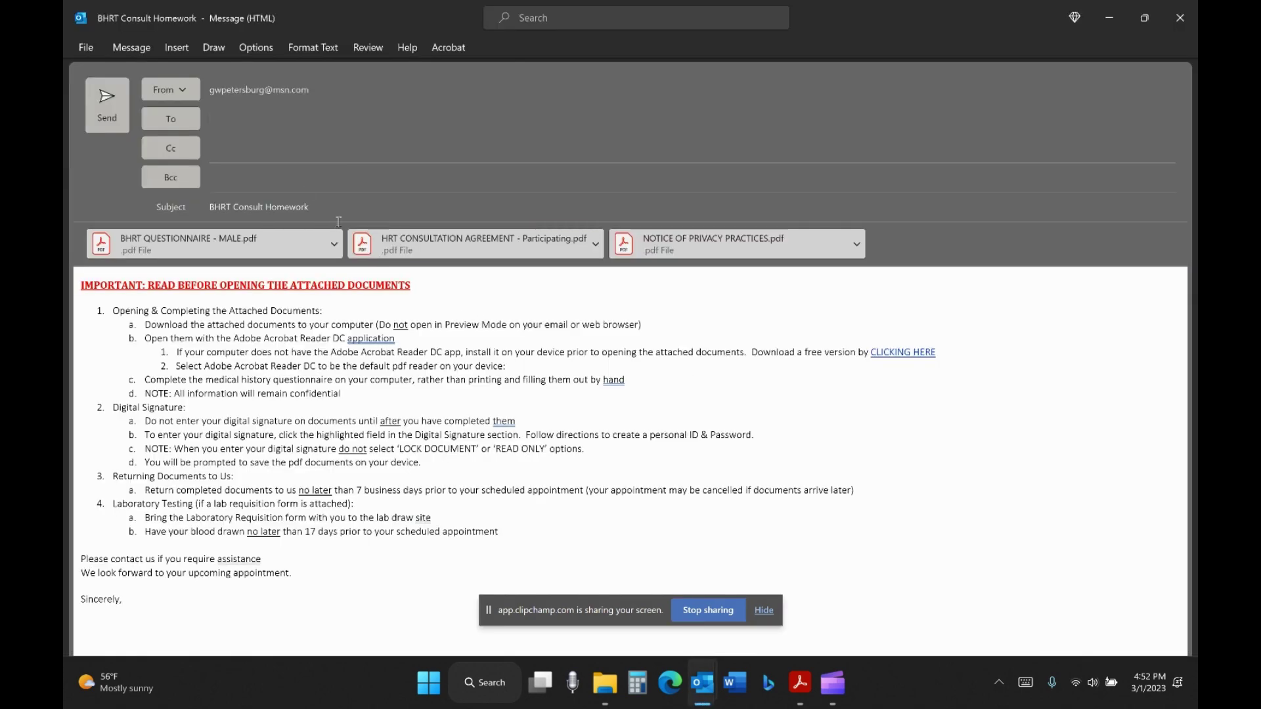
pyautogui.click(243, 121)
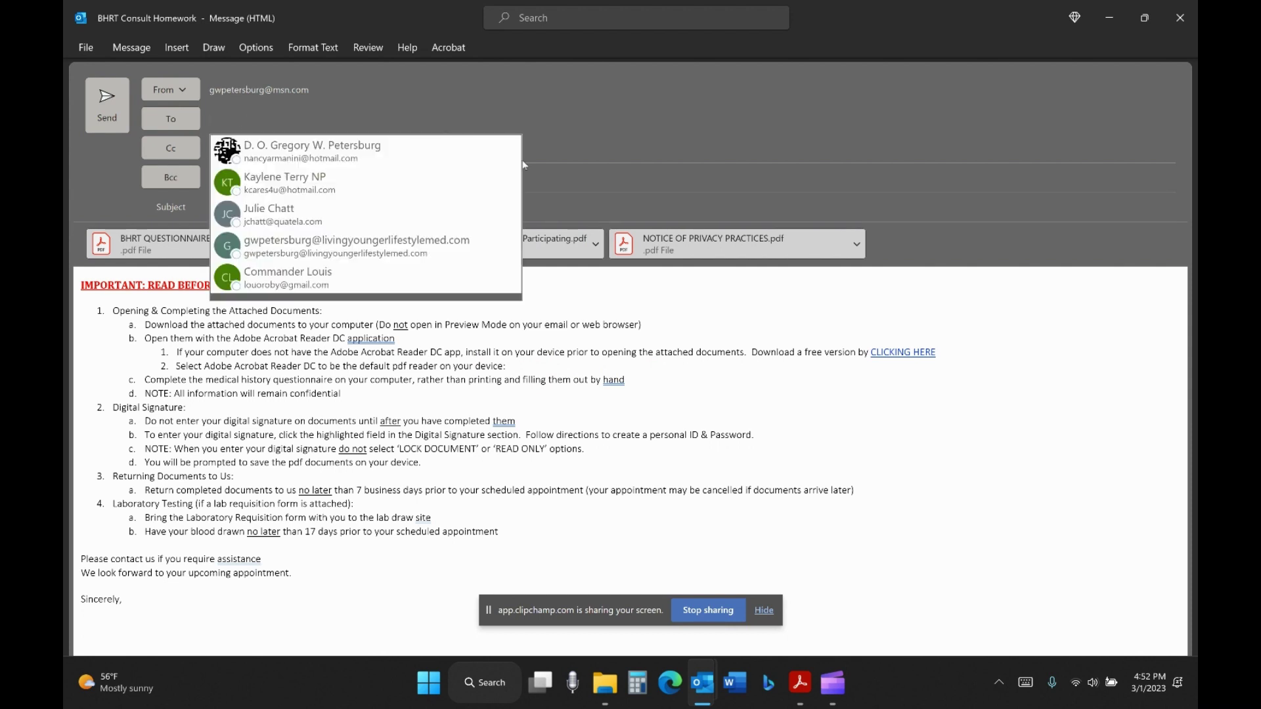
pyautogui.click(639, 404)
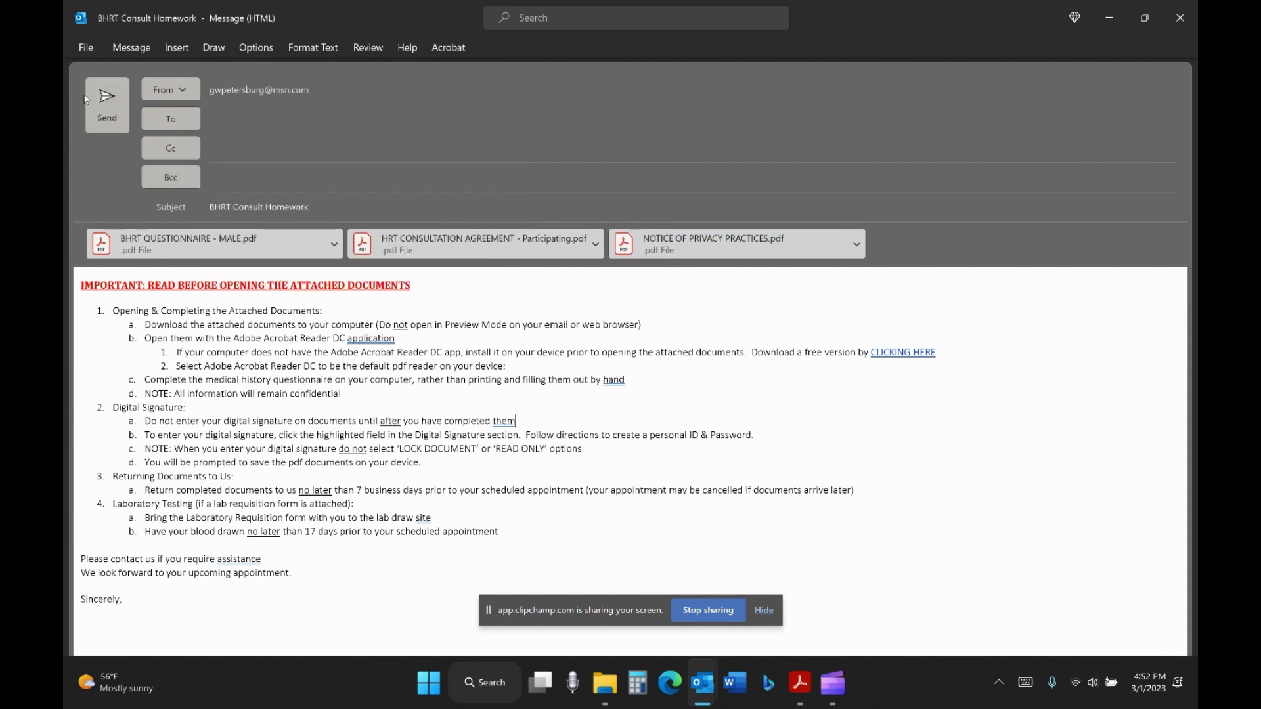